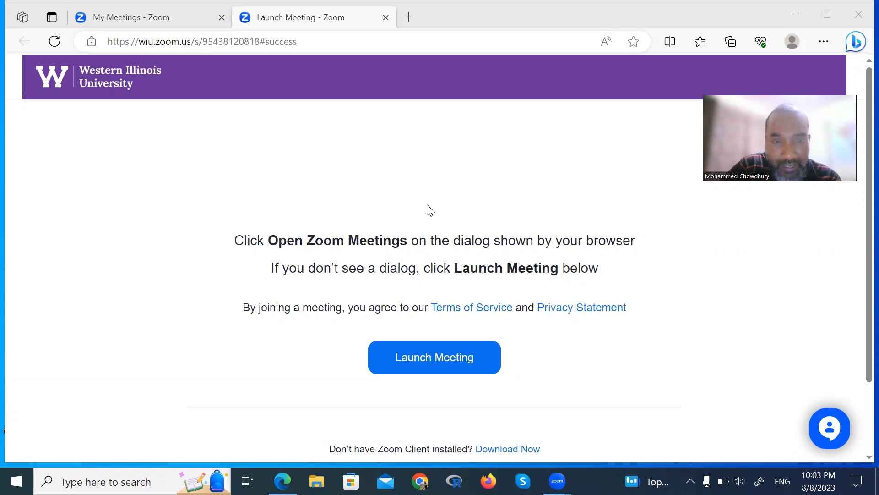
# - Open Chrome and search Google for "download anaconda"
pyautogui.click(421, 481)
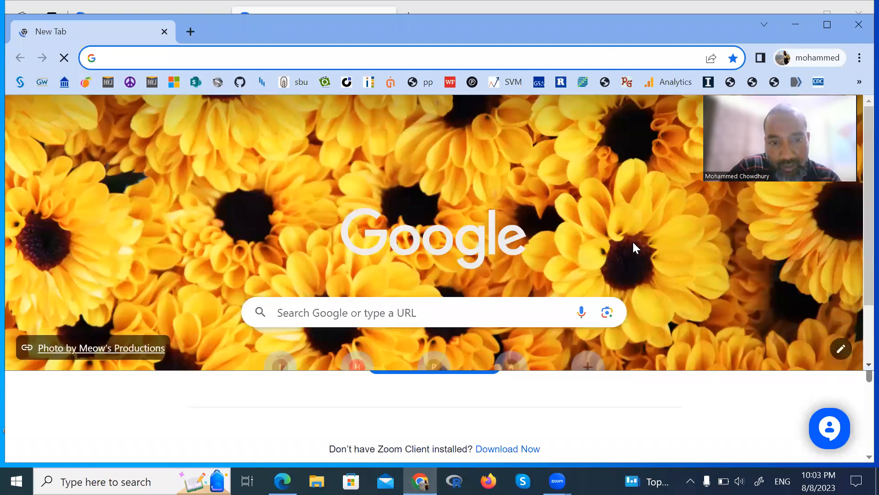
pyautogui.click(364, 306)
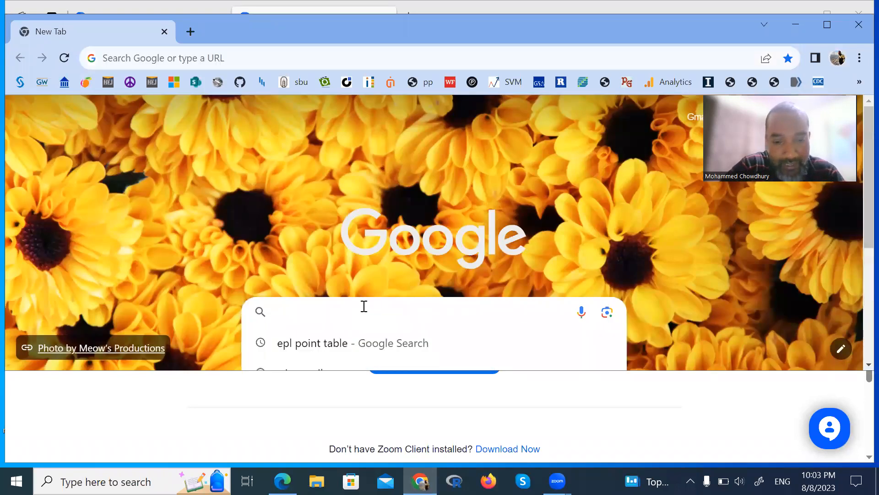
pyautogui.write('downl')
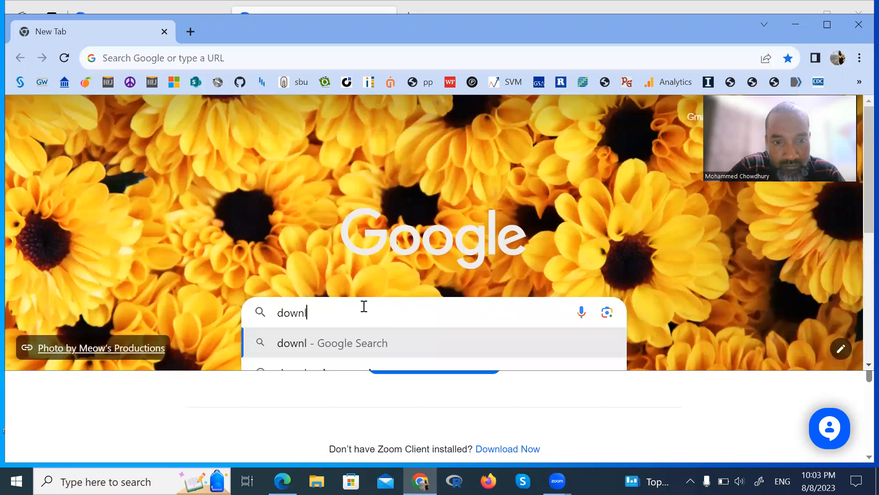
pyautogui.write('oad anaco')
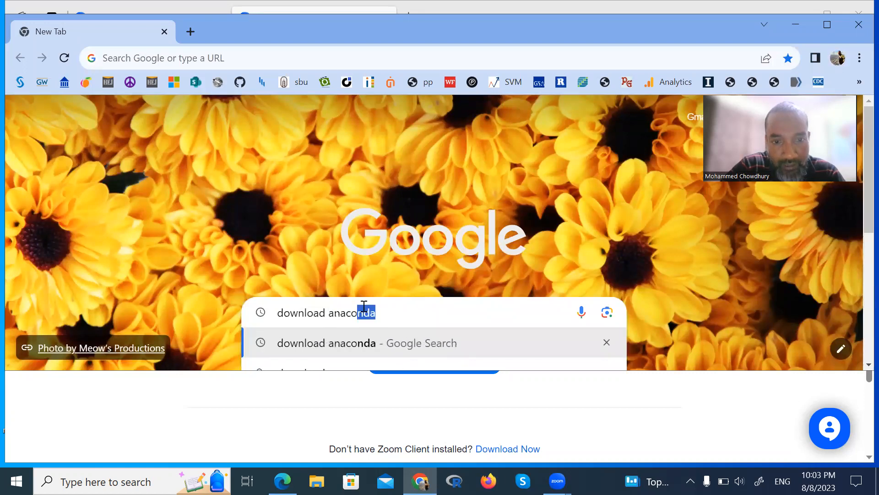
pyautogui.write('nda')
pyautogui.press('Return')
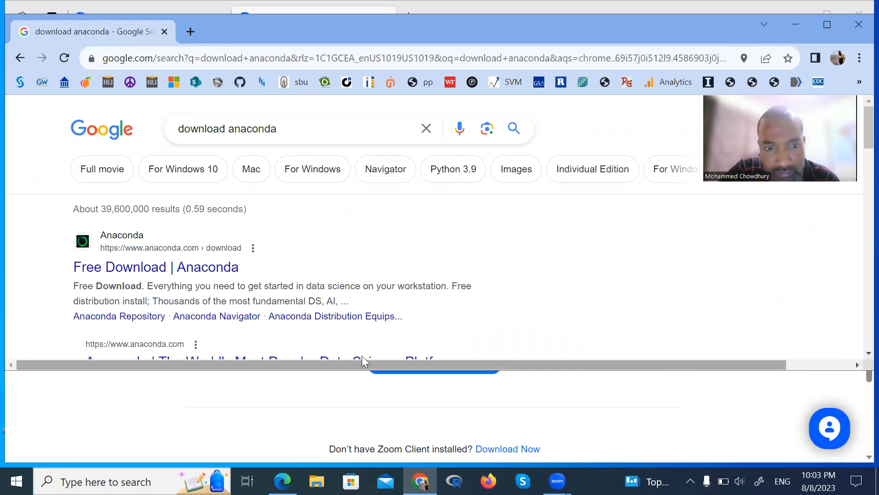
# - Maximize the browser window and open the Free Download | Anaconda search result
pyautogui.scroll(-2, 328, 258)
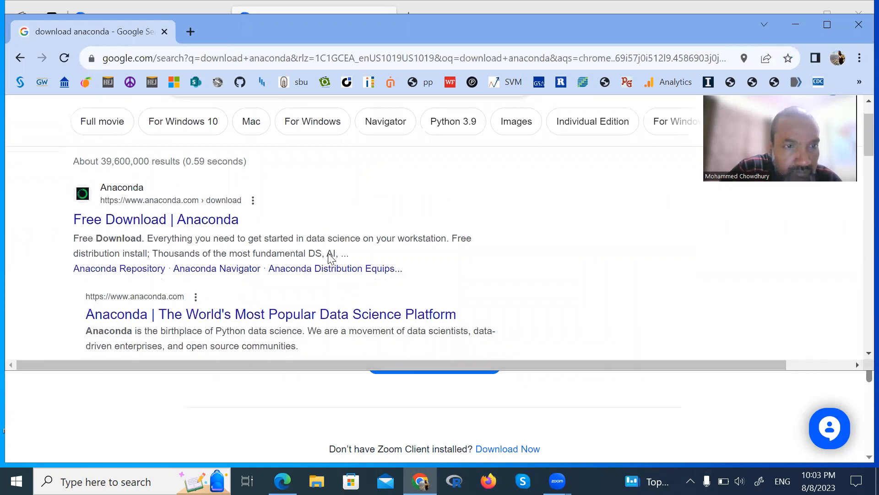
pyautogui.scroll(-3, 328, 257)
pyautogui.scroll(4, 328, 257)
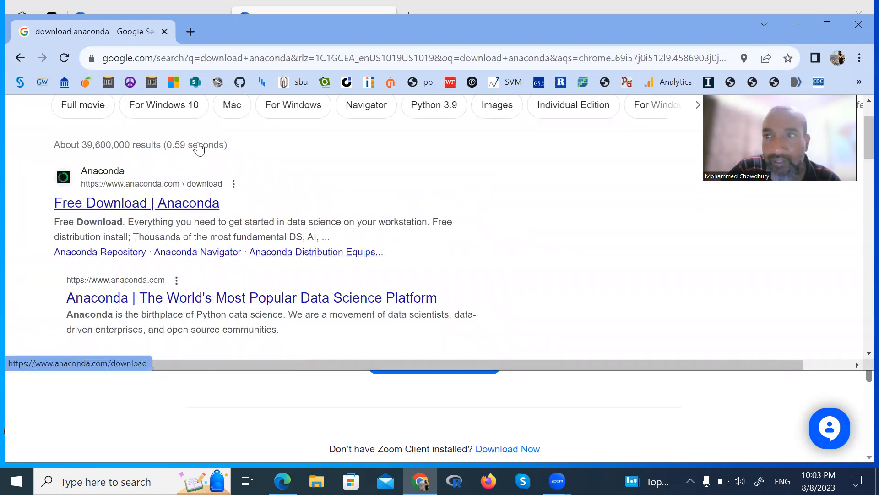
pyautogui.click(827, 25)
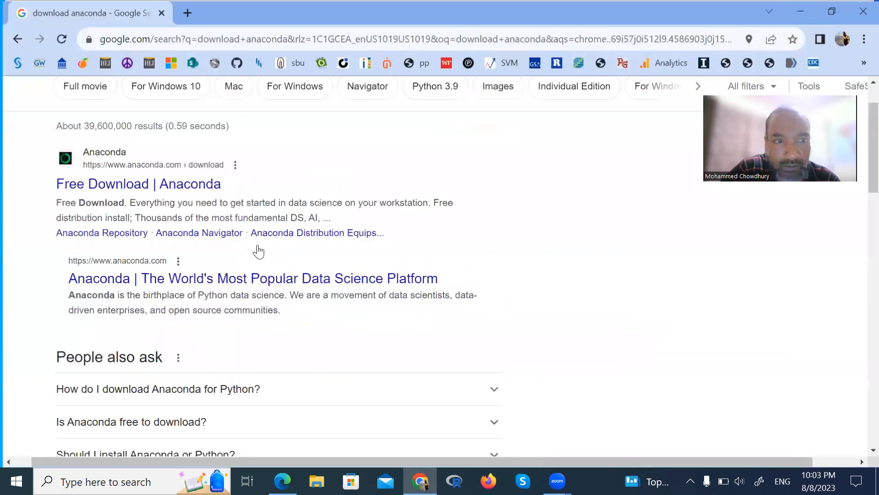
pyautogui.click(129, 187)
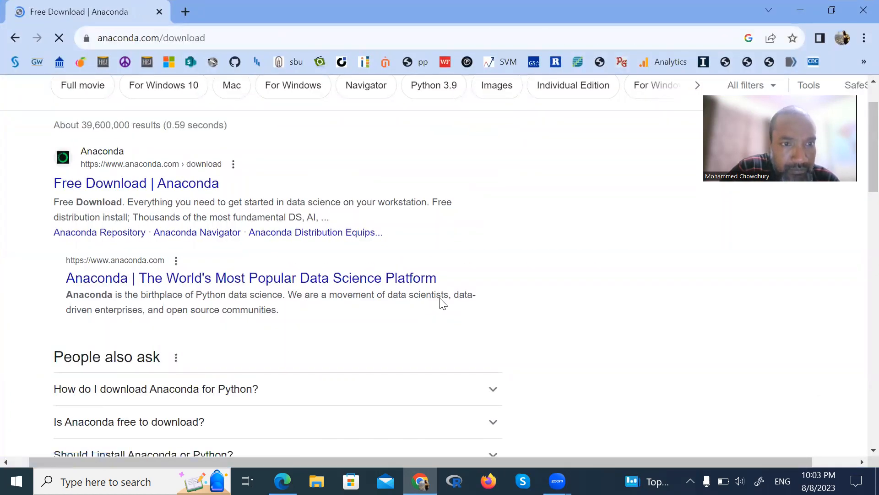
# - Accept the site's cookies and download the Windows Anaconda installer
pyautogui.scroll(-3, 438, 296)
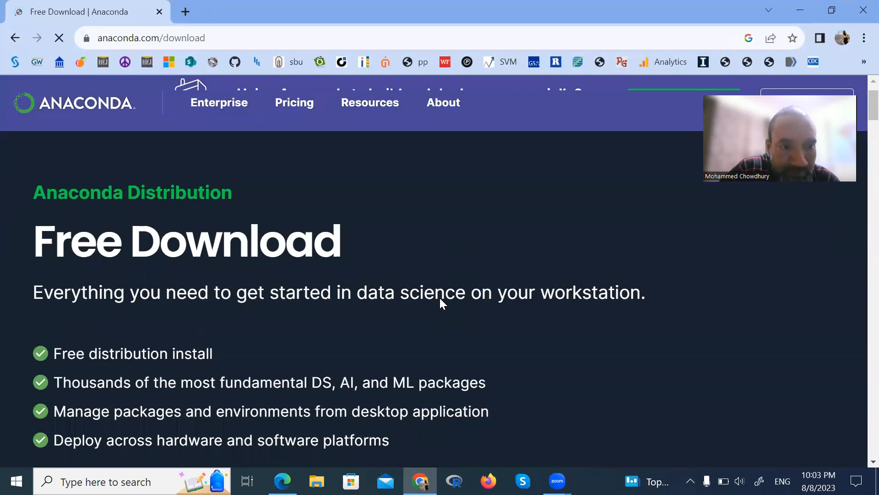
pyautogui.scroll(-3, 440, 298)
pyautogui.scroll(-2, 439, 296)
pyautogui.scroll(-1, 439, 304)
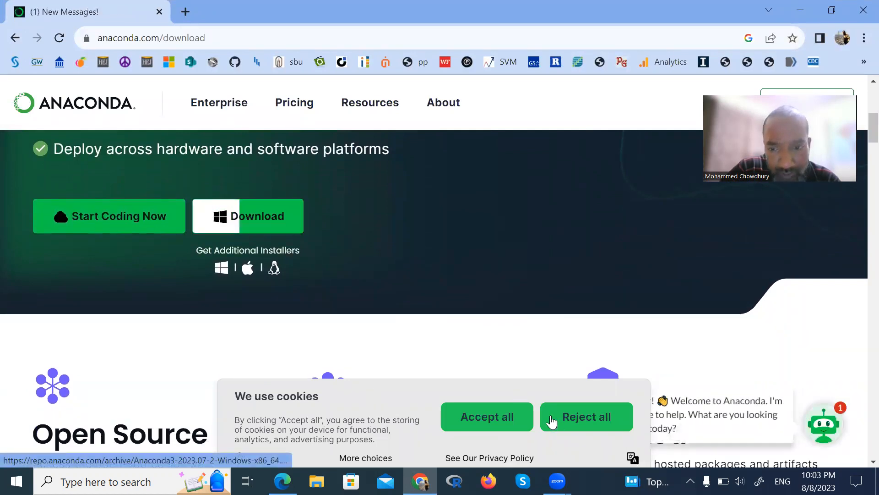
pyautogui.click(481, 416)
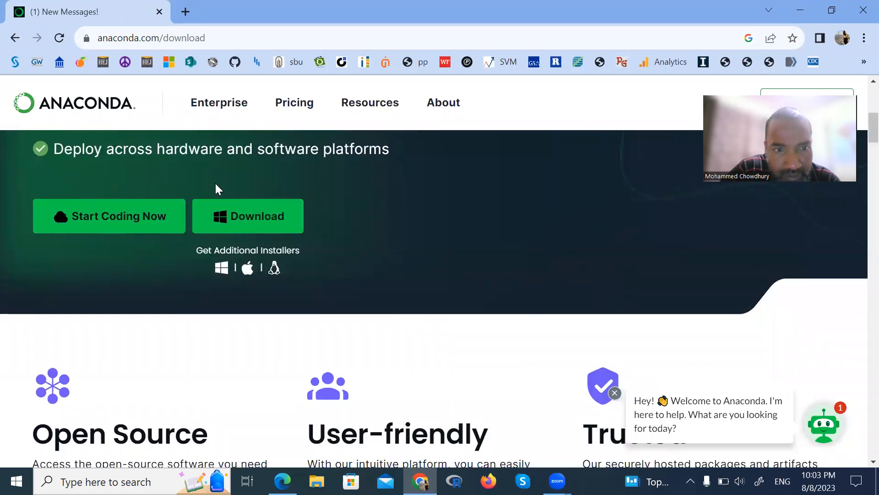
pyautogui.click(248, 232)
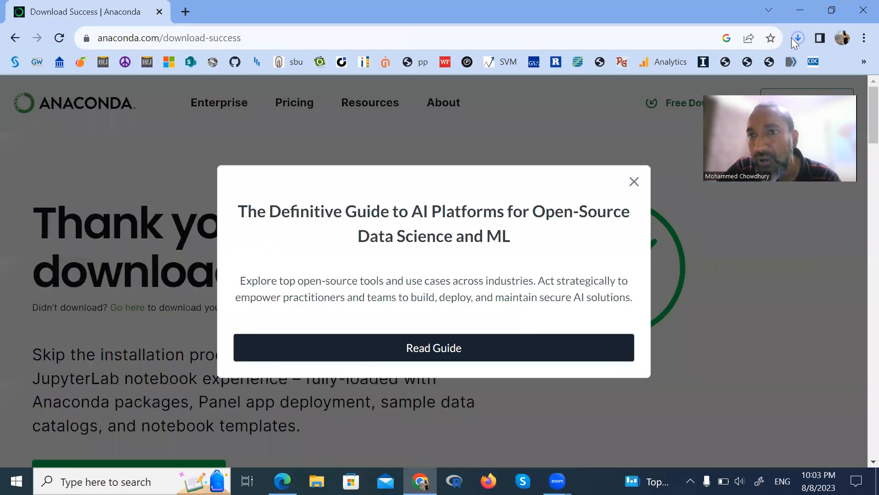
# - Close the Definitive Guide to AI Platforms pop-up on the download success page
pyautogui.scroll(-6, 451, 318)
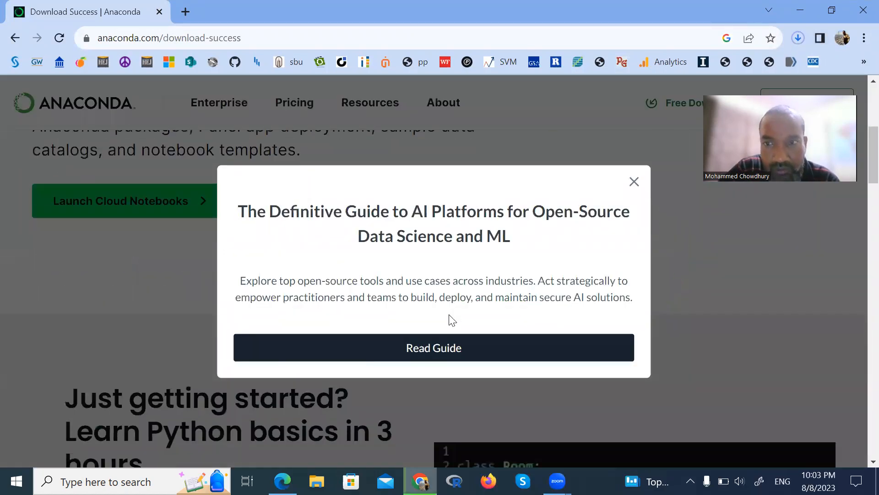
pyautogui.rightClick(451, 318)
pyautogui.click(750, 264)
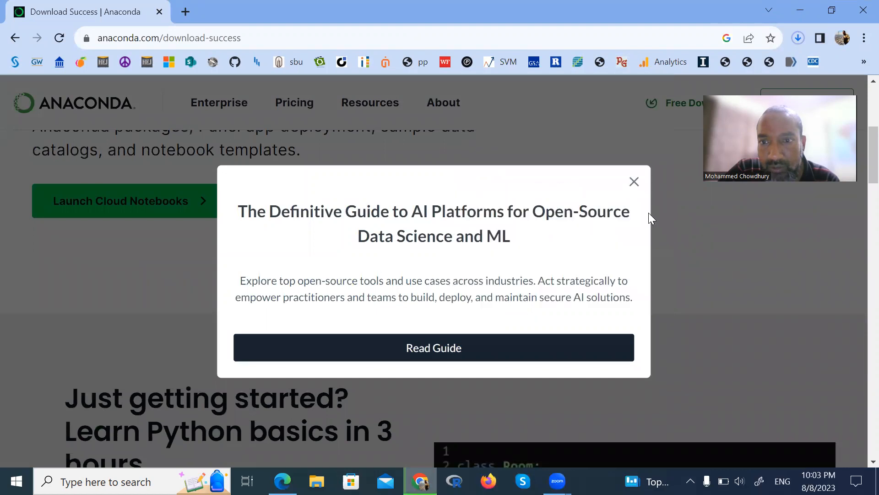
pyautogui.click(639, 183)
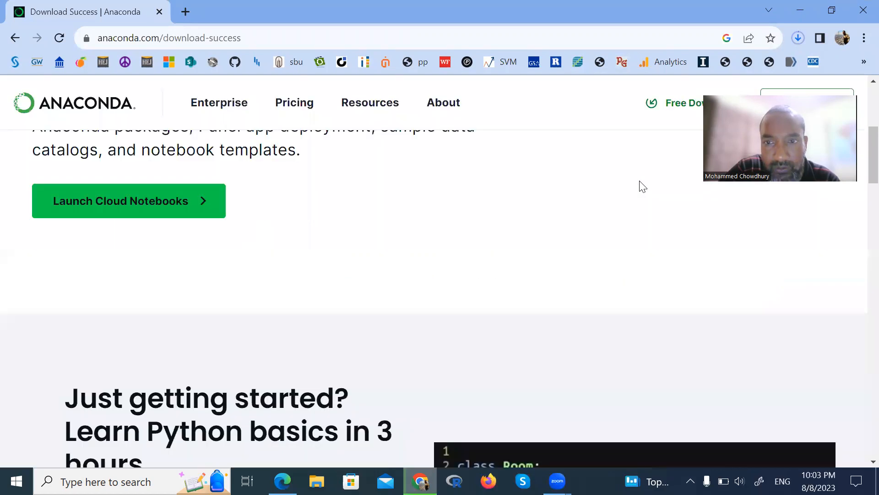
# - Open the downloaded Anaconda3-2023.07-2-Windows-x86_64.exe from the browser's recent downloads
pyautogui.scroll(-6, 435, 220)
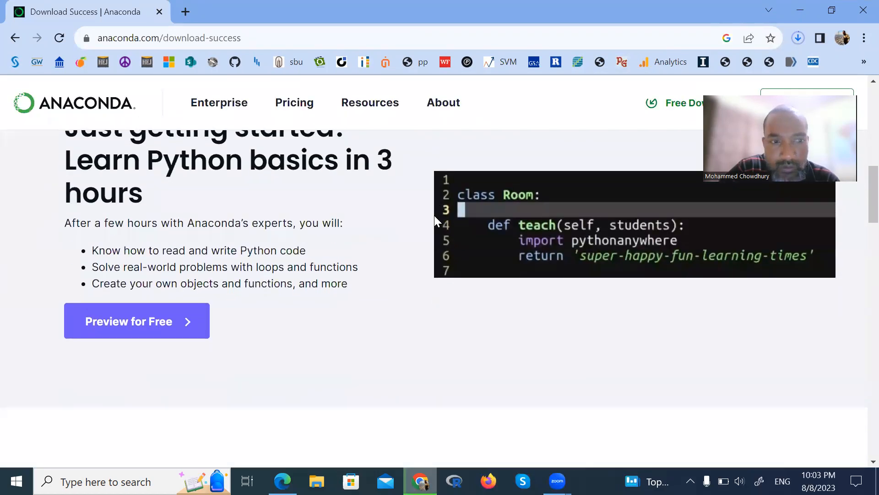
pyautogui.scroll(12, 437, 220)
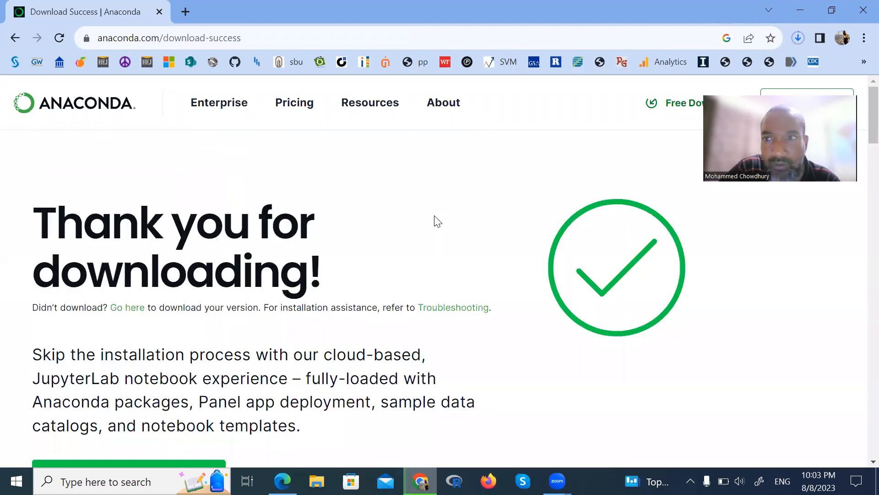
pyautogui.click(802, 38)
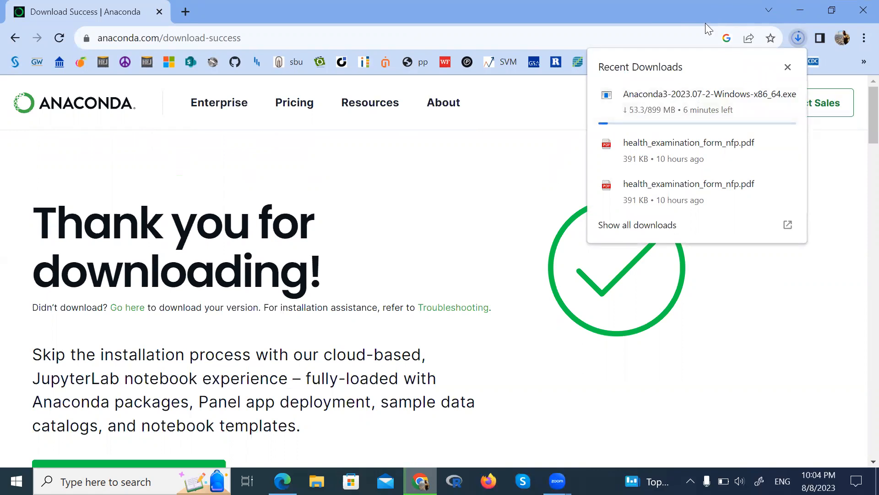
pyautogui.moveTo(643, 114)
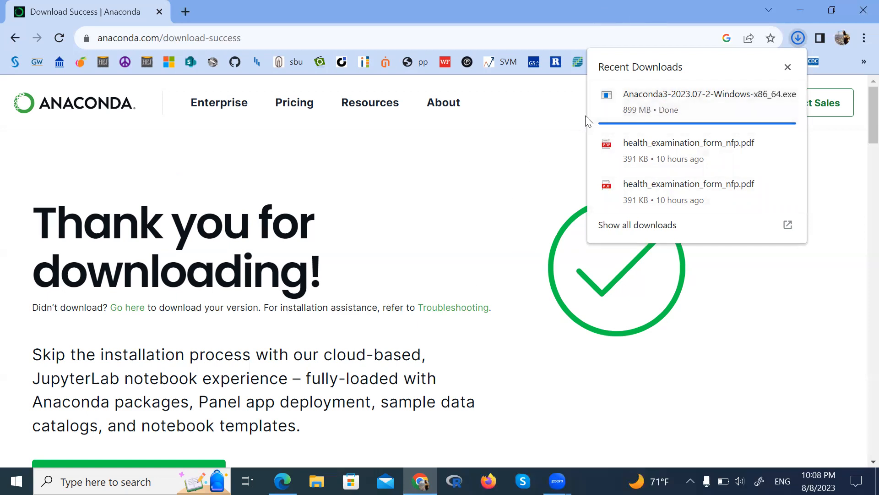
pyautogui.click(632, 103)
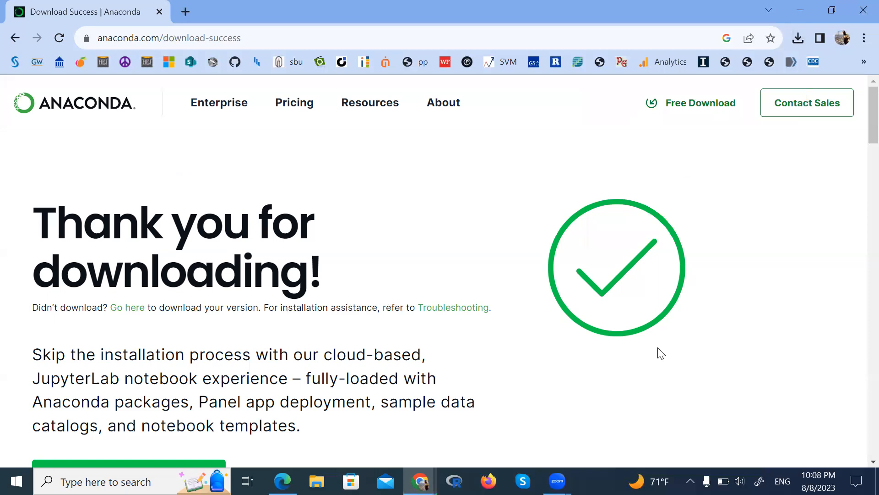
# - Confirm running the Anaconda installer in the security warning
pyautogui.hotkey('alt', 'Tab')
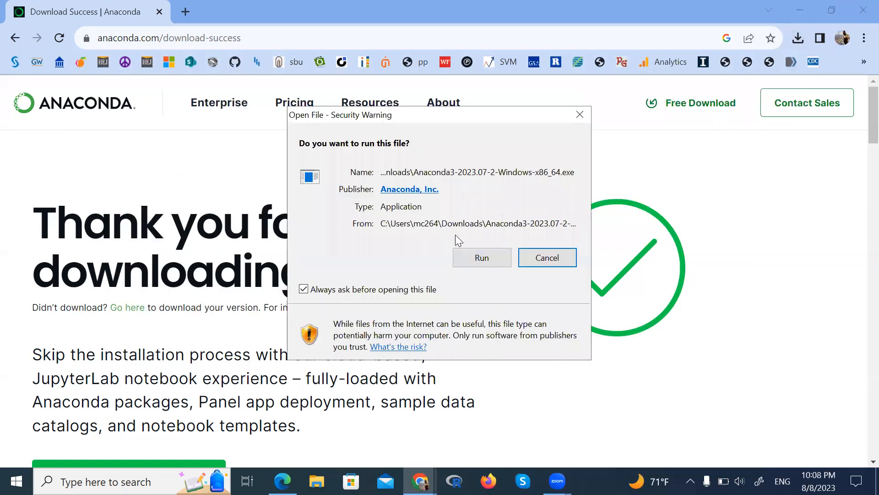
pyautogui.click(477, 259)
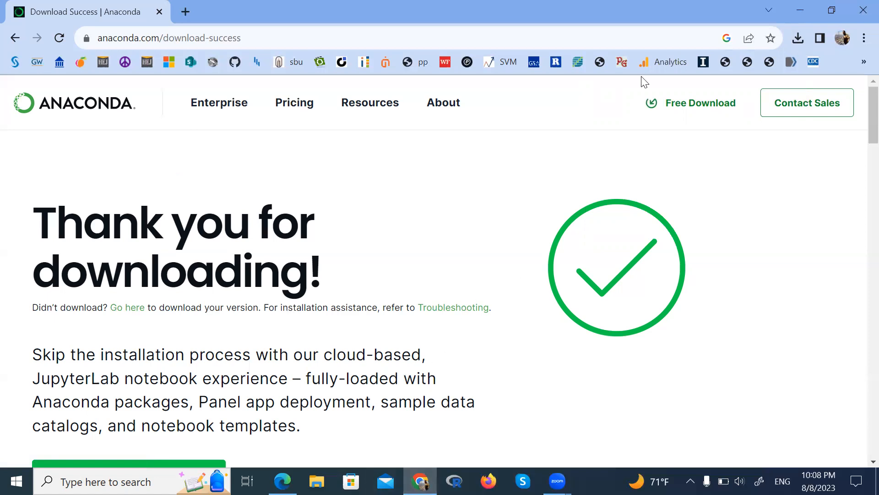
pyautogui.doubleClick(734, 12)
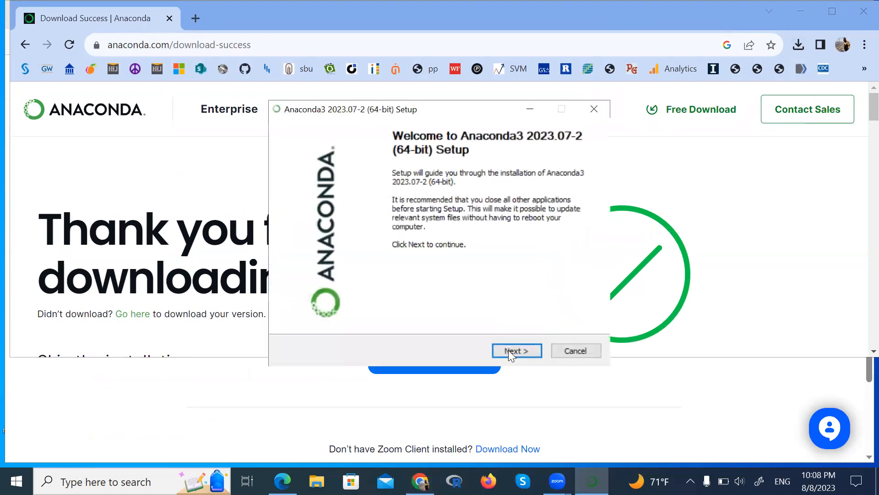
# - Accept the licence and install Anaconda for Just Me in the default folder with the default advanced options
pyautogui.click(508, 350)
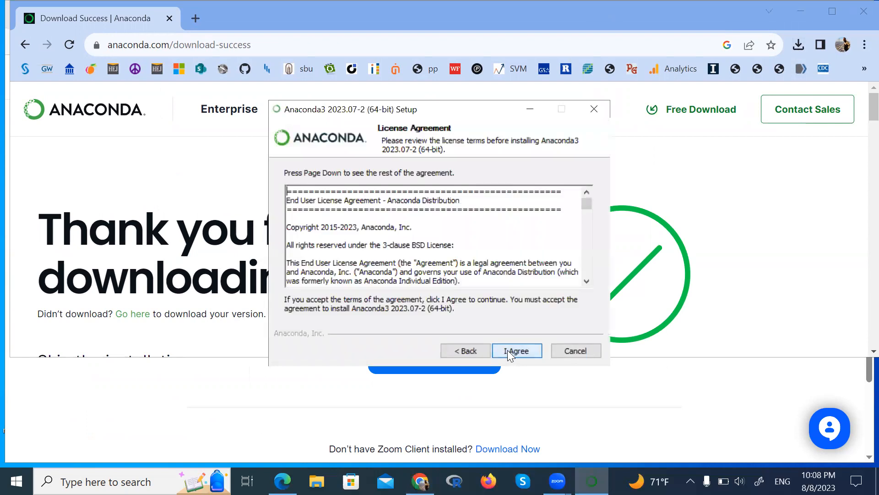
pyautogui.click(508, 351)
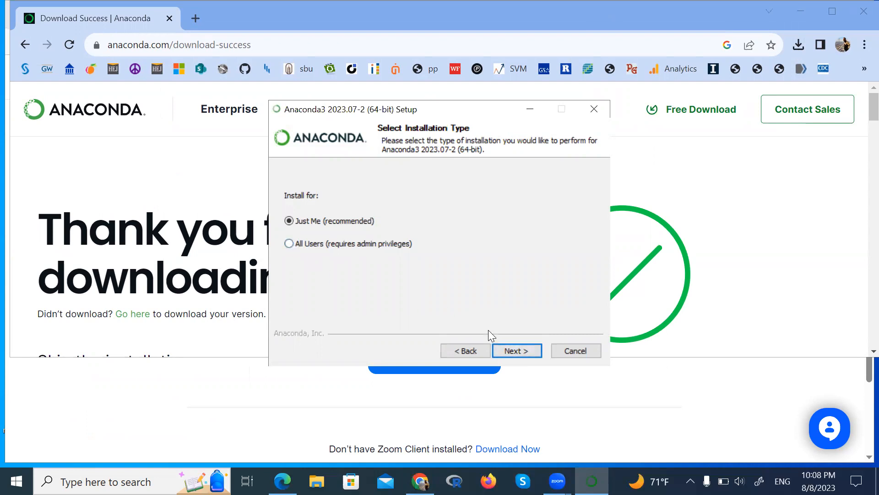
pyautogui.click(517, 351)
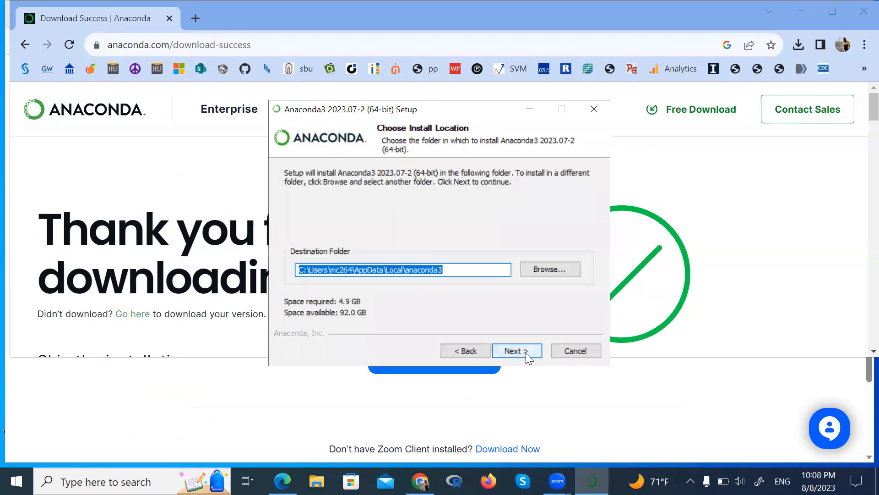
pyautogui.click(526, 351)
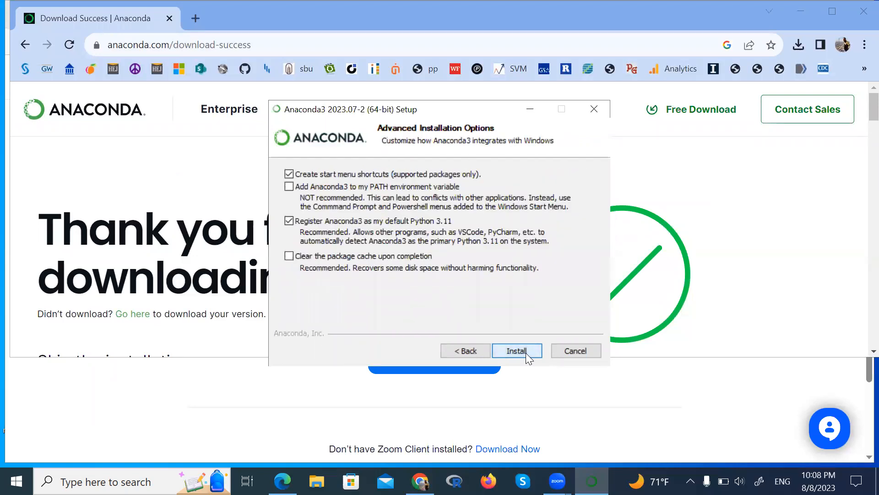
pyautogui.click(525, 350)
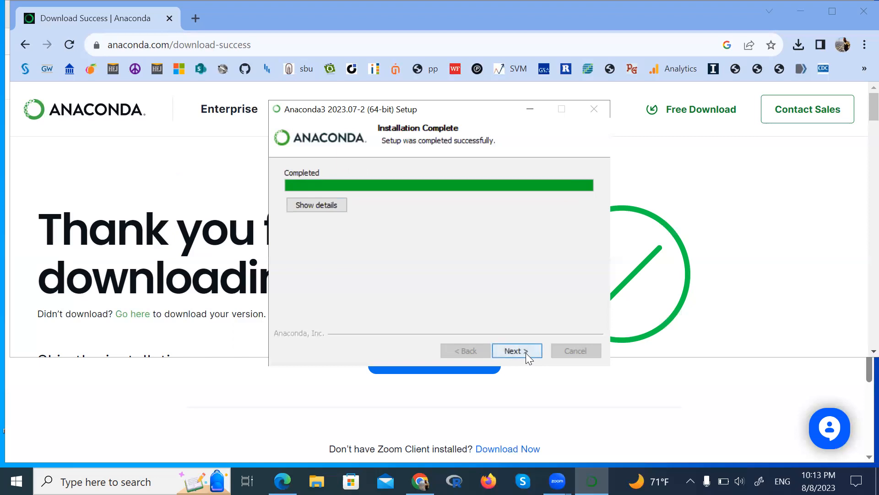
# - Finish the setup wizard, keeping Launch Anaconda Navigator and Getting Started with Anaconda Distribution checked
pyautogui.click(512, 351)
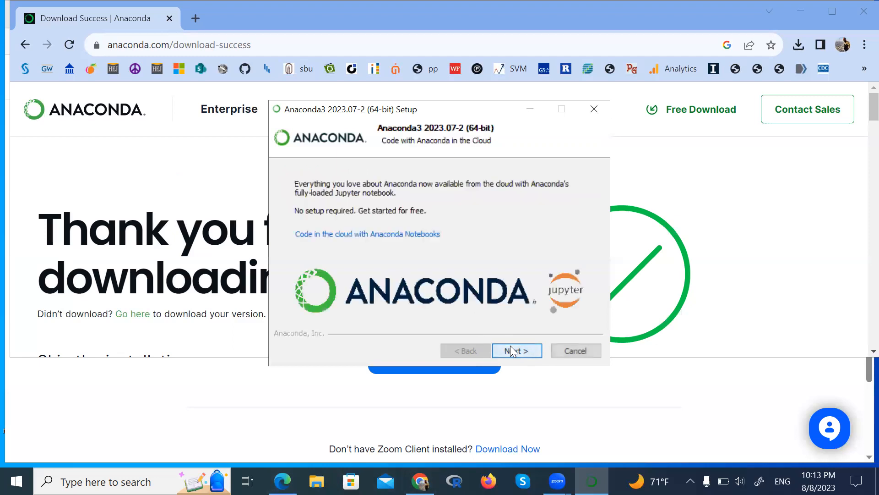
pyautogui.click(511, 350)
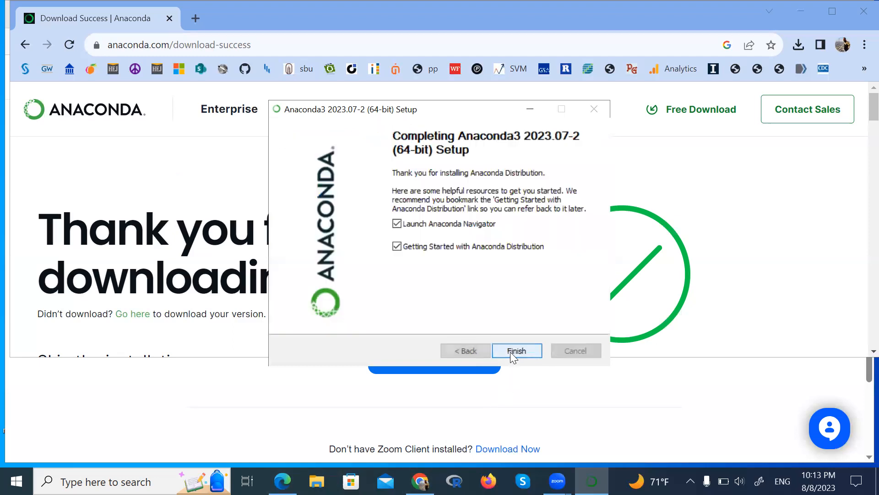
pyautogui.click(510, 351)
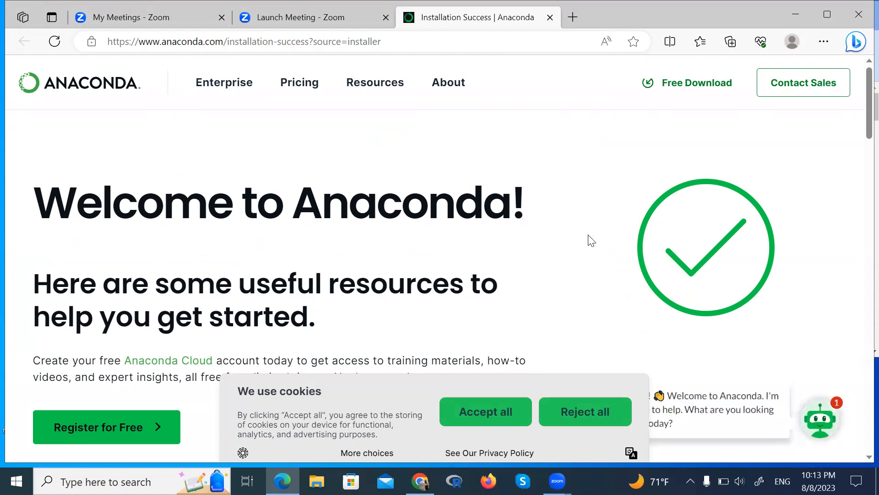
# - Scroll through the Anaconda welcome page's getting-started resources
pyautogui.scroll(-6, 591, 240)
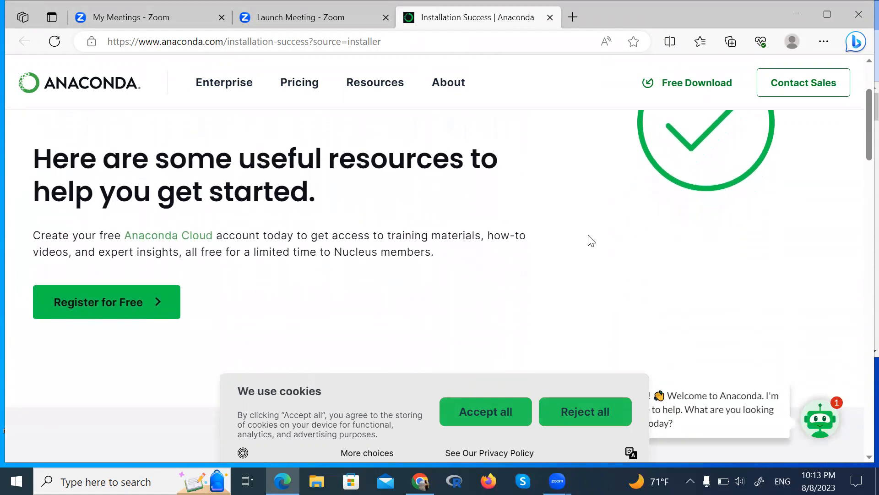
pyautogui.scroll(-3, 590, 241)
pyautogui.scroll(-8, 589, 241)
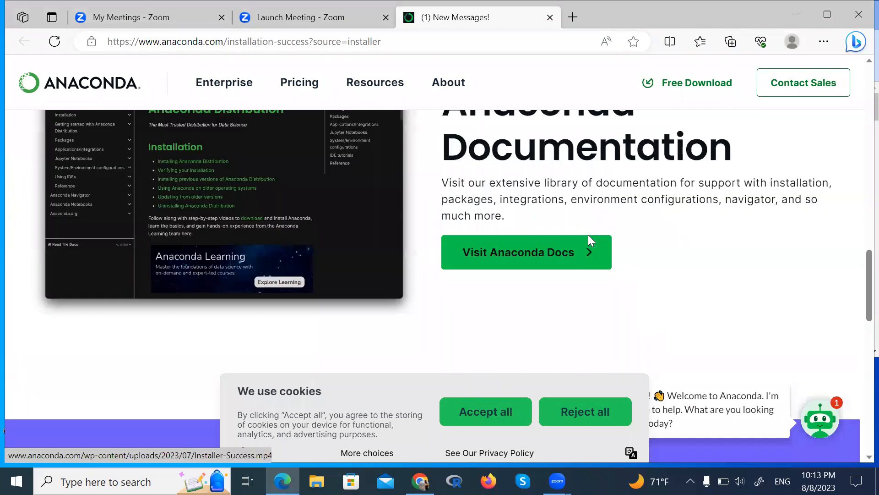
pyautogui.scroll(15, 589, 240)
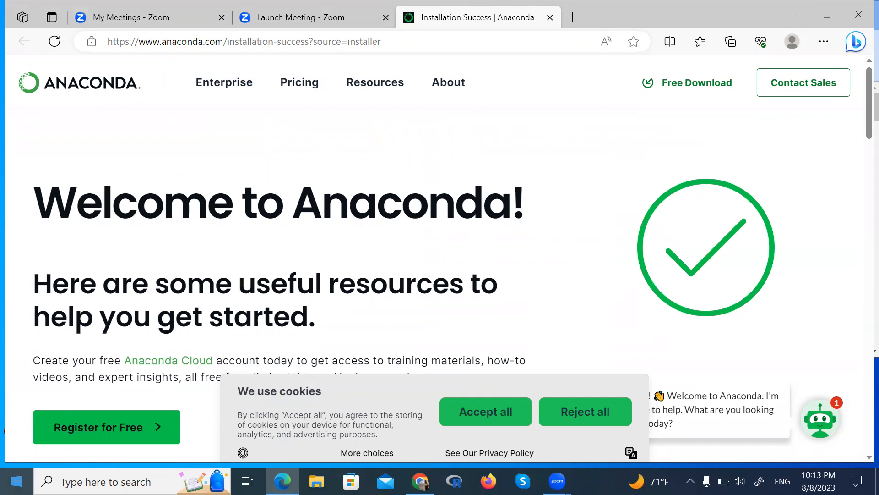
# - Launch Spyder from the Anaconda3 (64-bit) Start menu folder and cancel the autosave recovery dialog
pyautogui.click(16, 481)
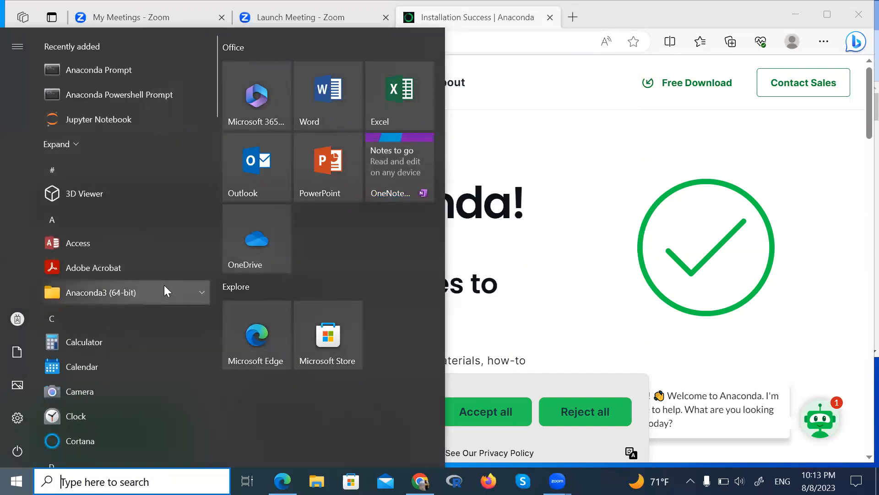
pyautogui.click(142, 296)
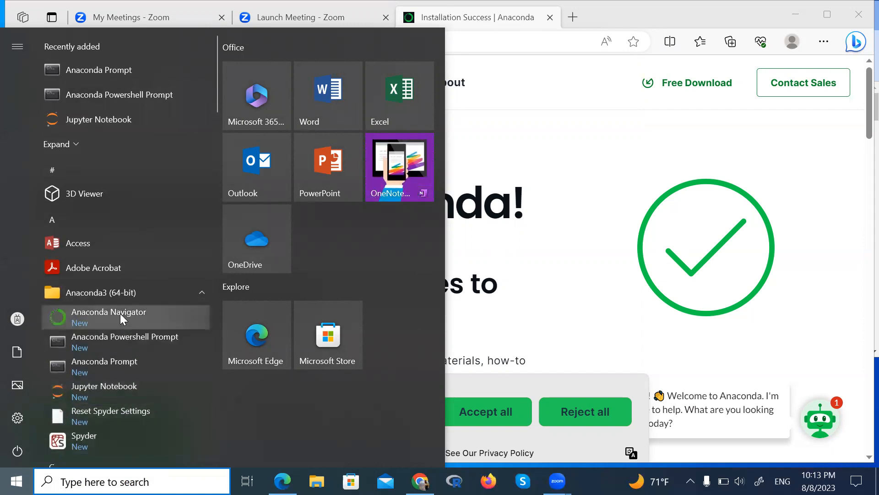
pyautogui.click(132, 443)
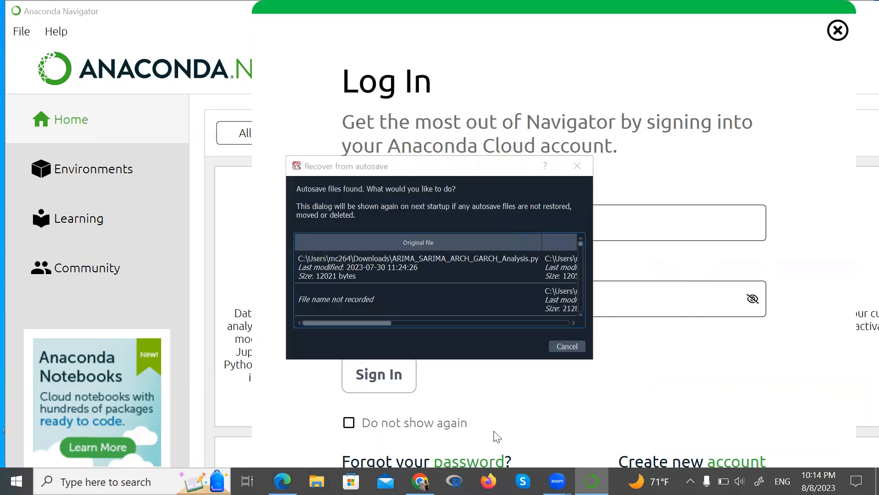
pyautogui.click(566, 346)
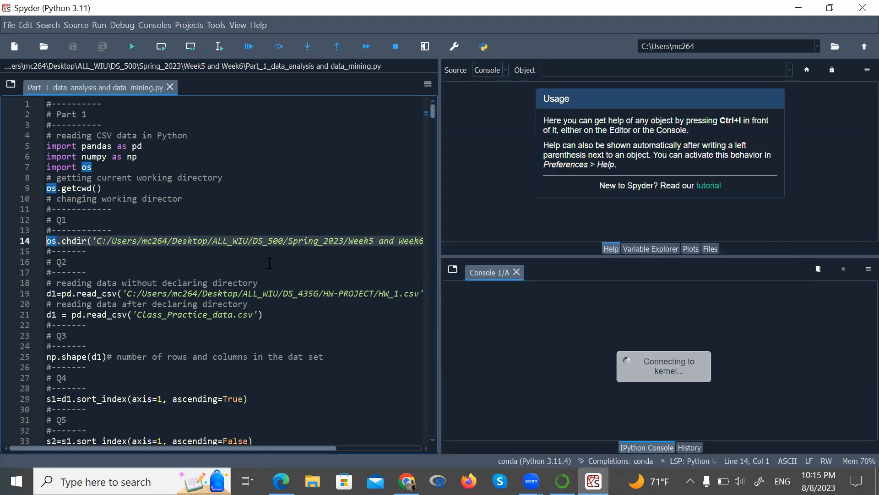
# - Close the open script tab and clear all contents of the new untitled file
pyautogui.click(170, 86)
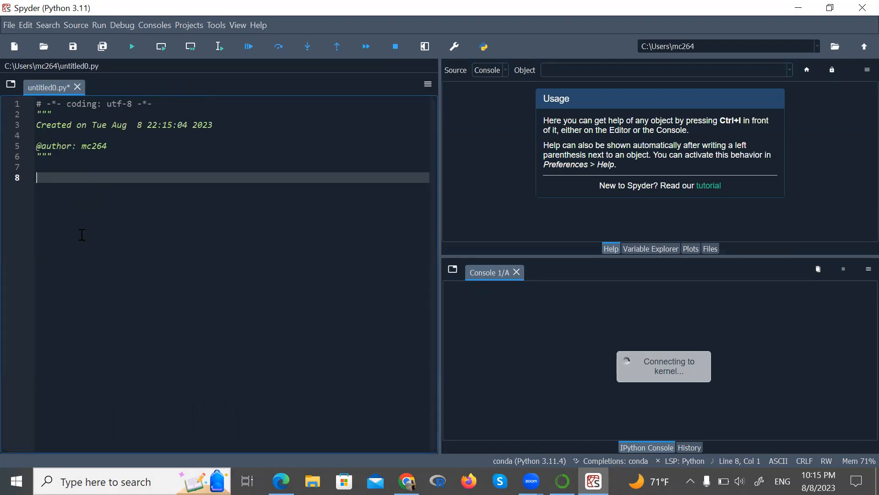
pyautogui.hotkey('ctrl', 'a')
pyautogui.press('Delete')
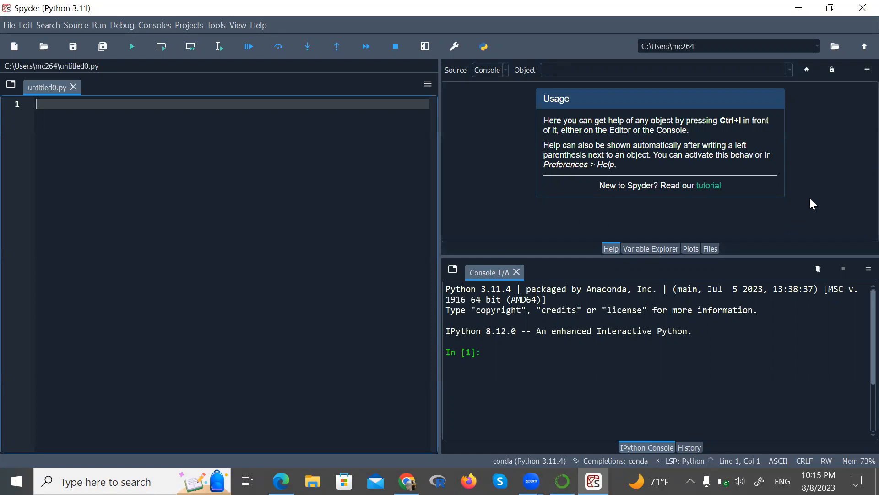
# - Close Spyder without saving the untitled file
pyautogui.click(858, 8)
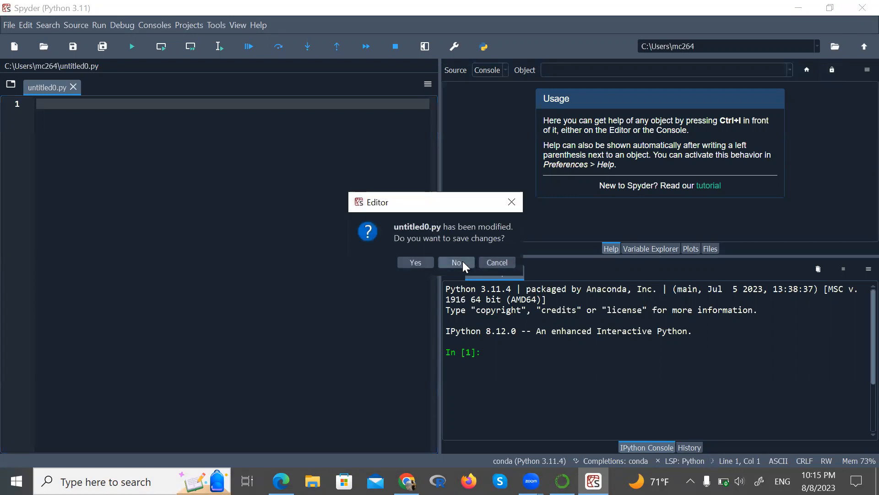
pyautogui.click(422, 261)
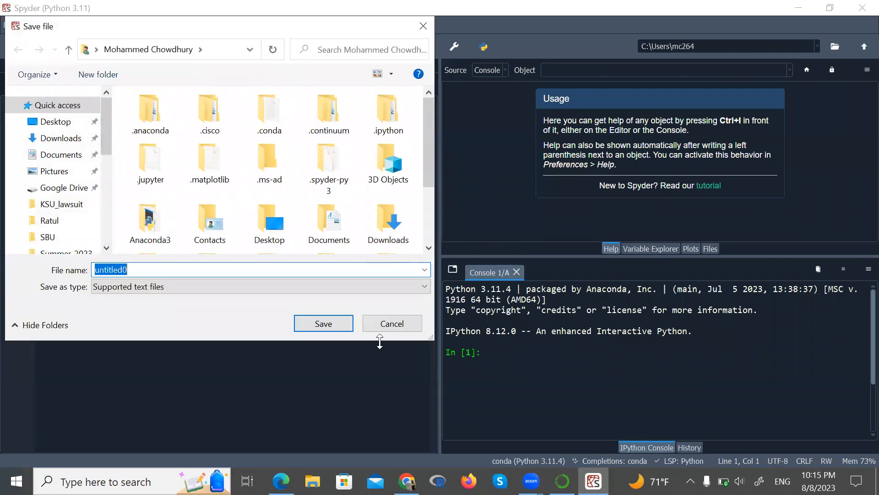
pyautogui.click(384, 323)
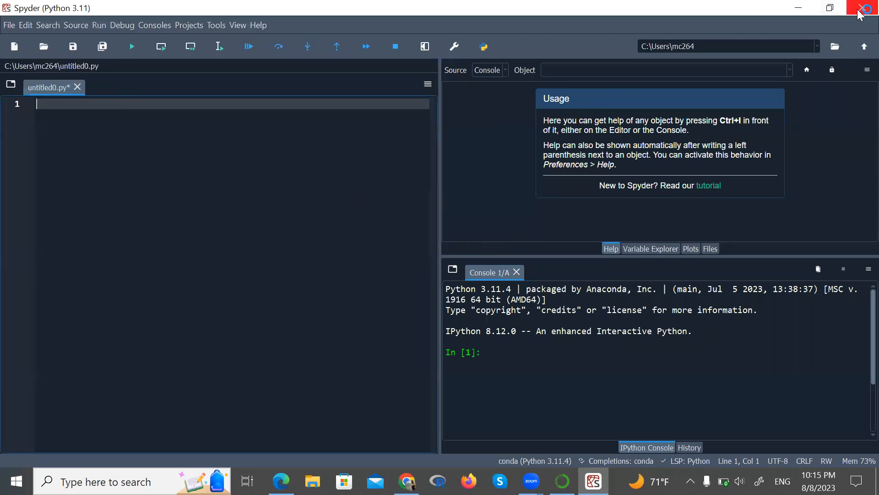
pyautogui.click(863, 8)
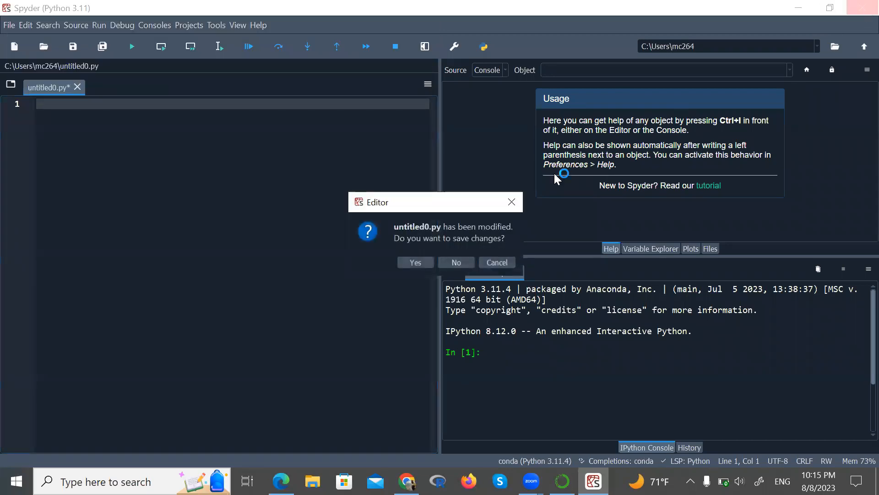
pyautogui.click(457, 264)
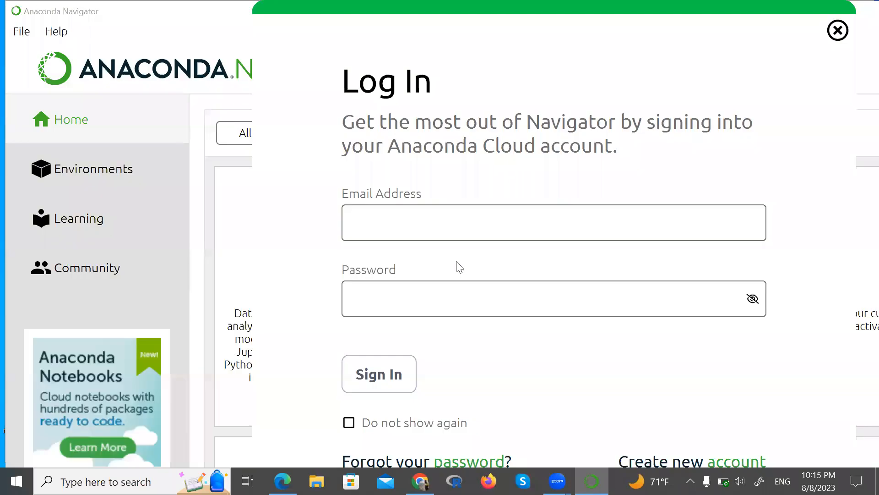
# - Dismiss the Navigator sign-in prompt and acknowledge the broken configuration message
pyautogui.click(838, 31)
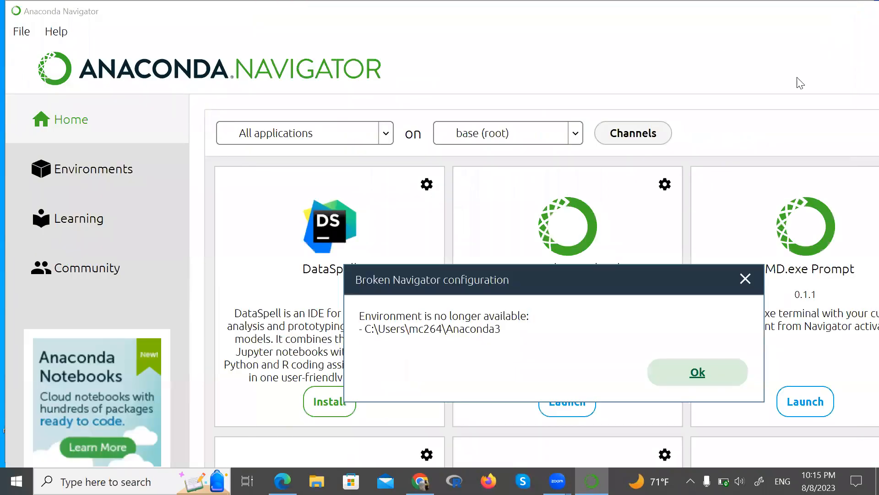
pyautogui.click(700, 372)
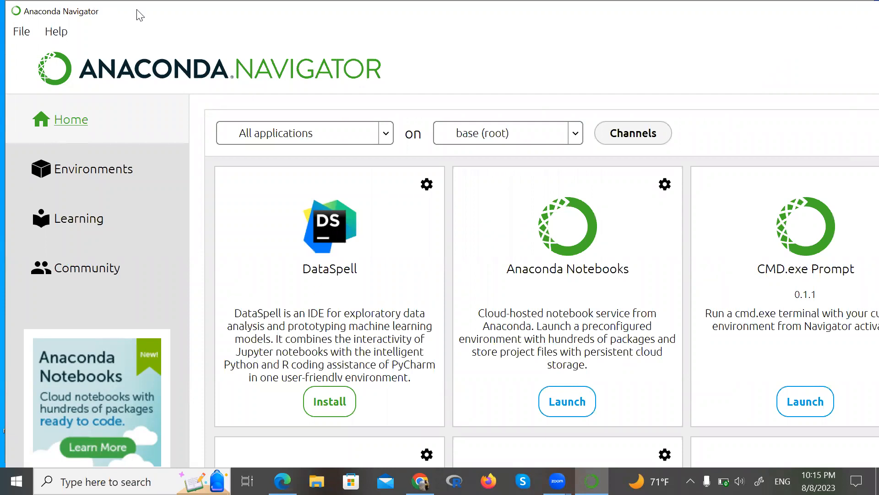
# - Close the Anaconda Navigator window and both browser windows
pyautogui.moveTo(137, 10); pyautogui.dragTo(136, 9)
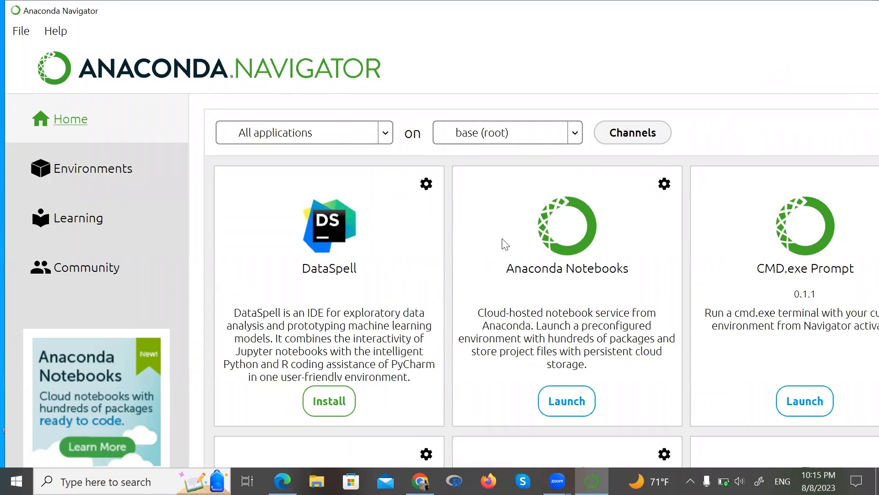
pyautogui.click(592, 480)
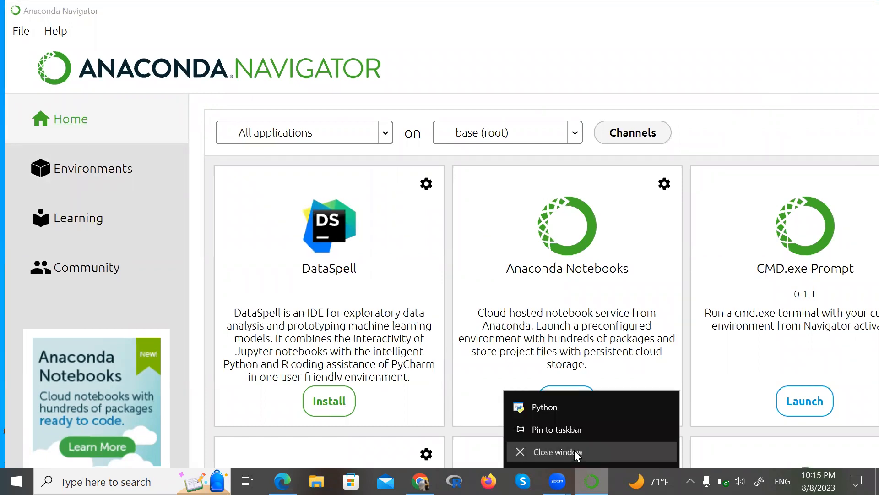
pyautogui.click(575, 450)
pyautogui.click(608, 411)
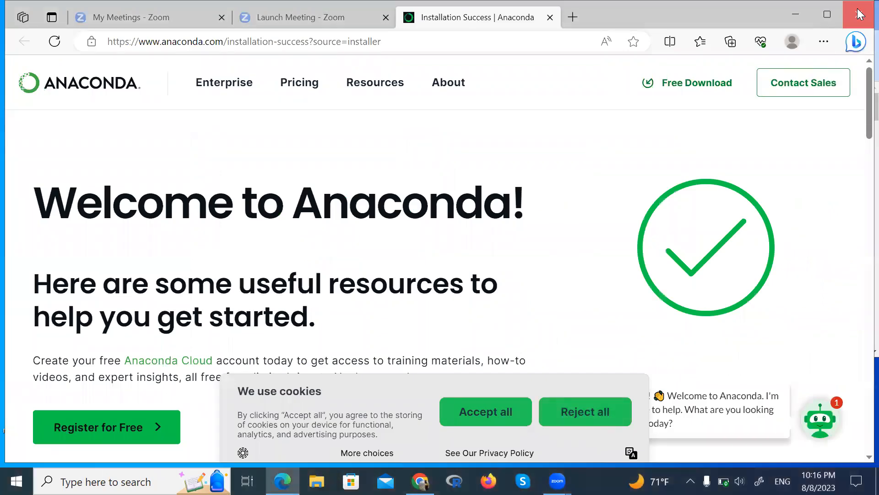
pyautogui.click(860, 15)
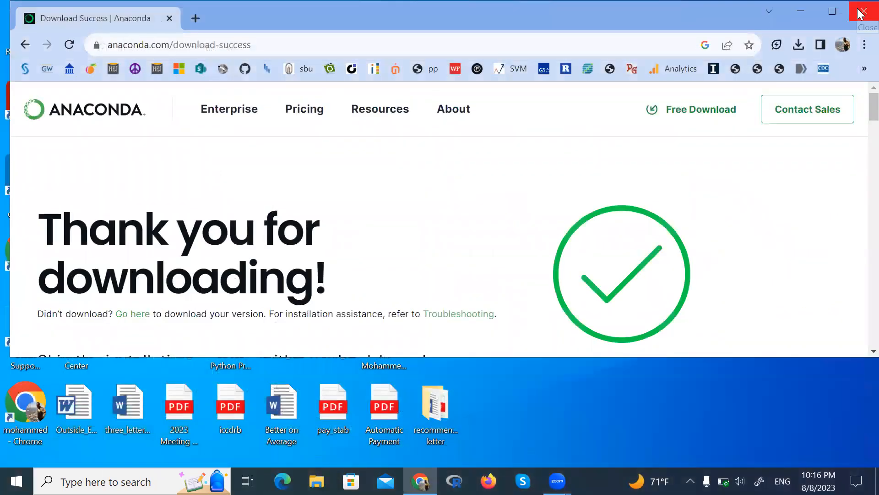
pyautogui.click(860, 13)
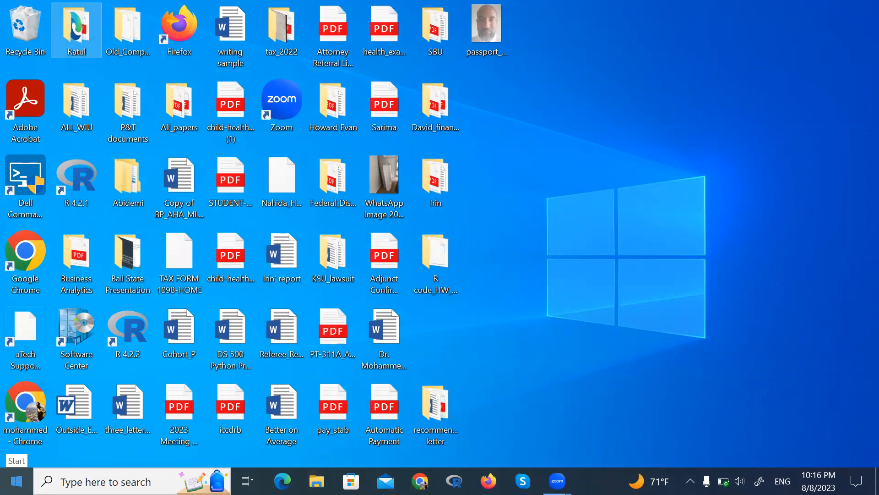
# - Open Anaconda Navigator from the Anaconda3 (64-bit) Start menu folder
pyautogui.click(16, 481)
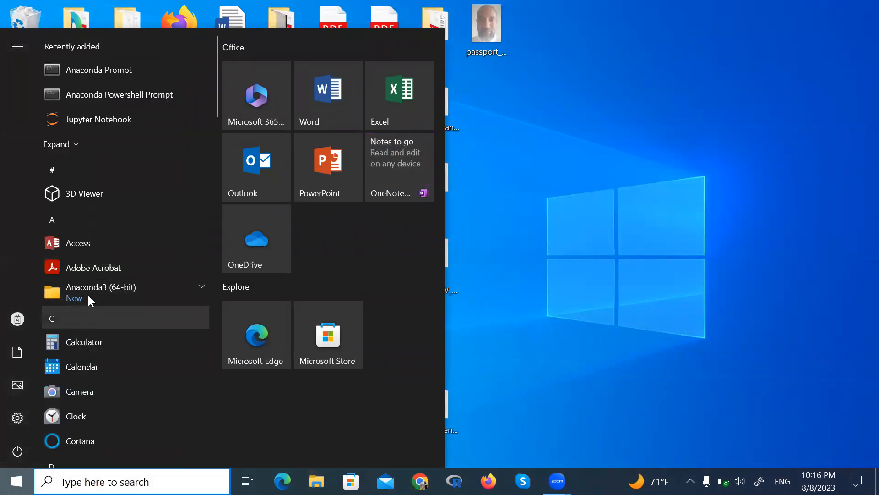
pyautogui.click(88, 287)
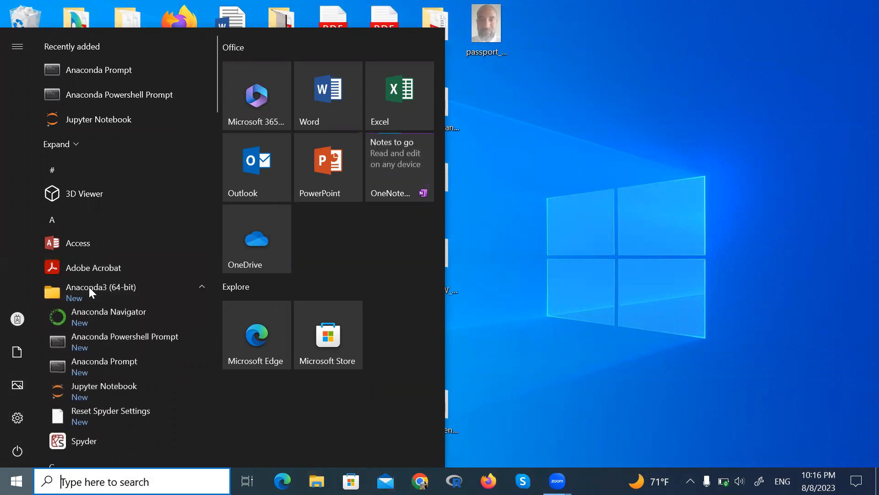
pyautogui.click(90, 312)
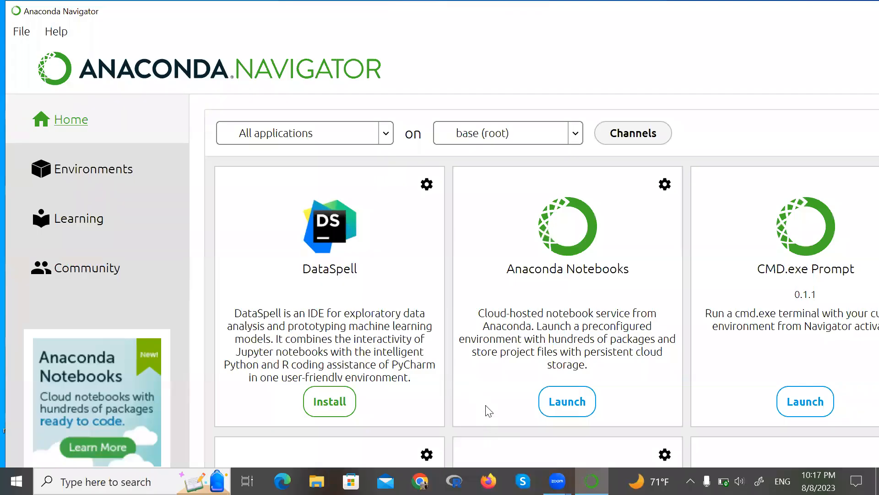
# - Browse through the applications listed on the Navigator home page
pyautogui.scroll(-3, 680, 369)
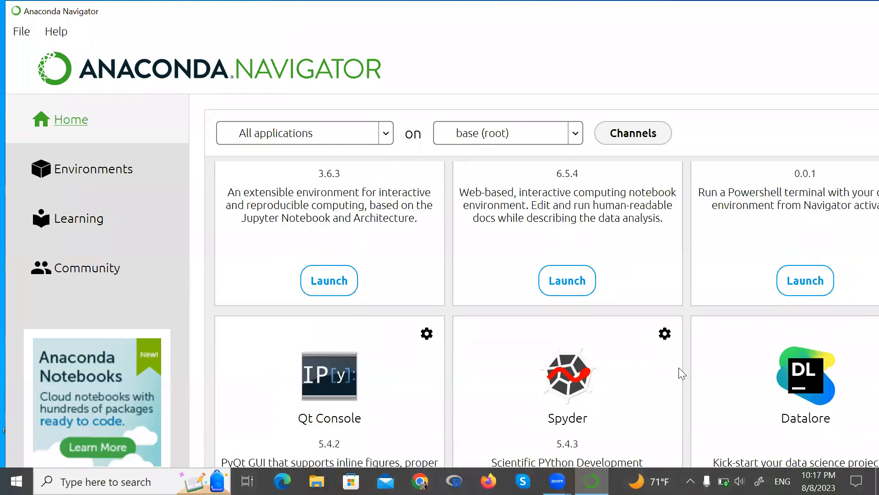
pyautogui.scroll(3, 679, 369)
pyautogui.scroll(-4, 679, 369)
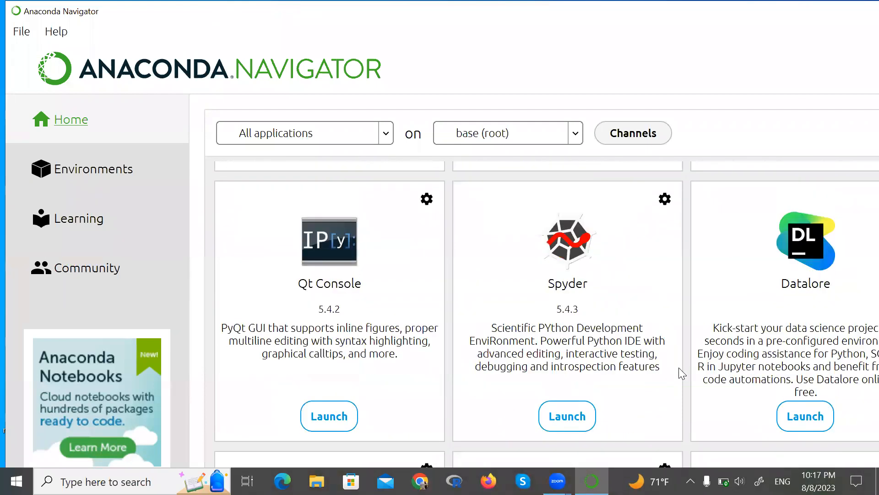
pyautogui.scroll(1, 679, 367)
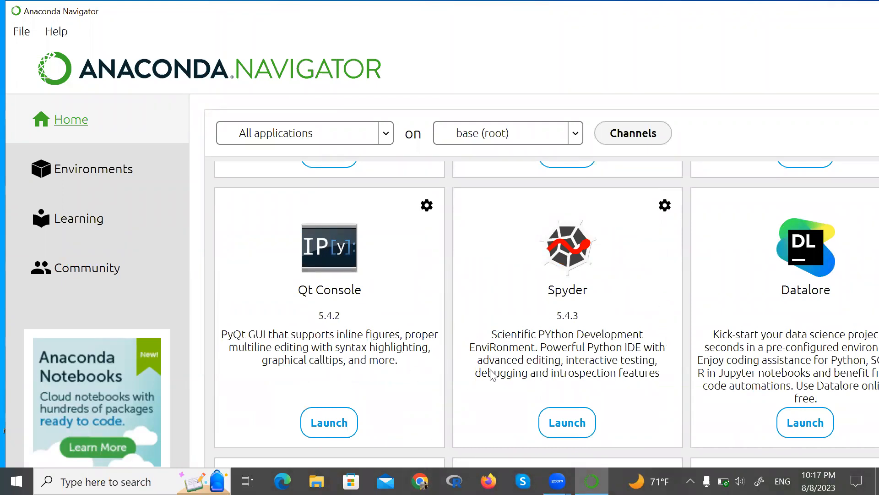
pyautogui.scroll(-5, 490, 372)
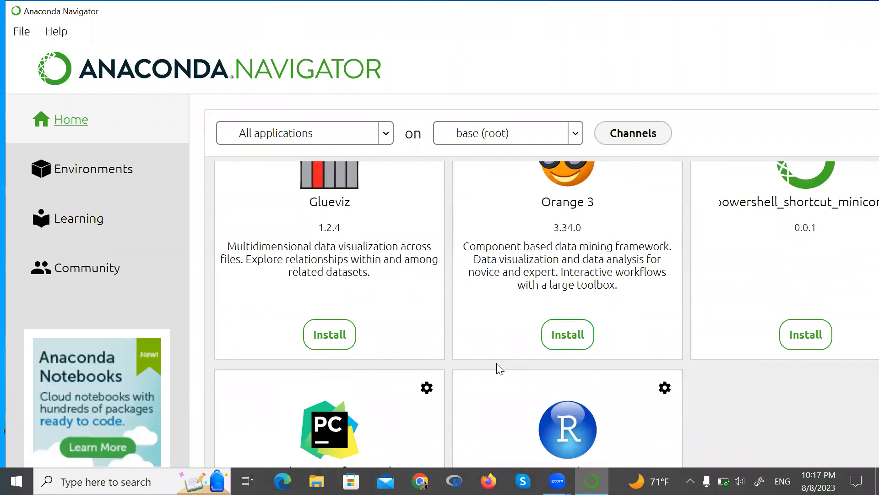
pyautogui.scroll(3, 496, 364)
pyautogui.scroll(-10, 498, 366)
pyautogui.scroll(4, 499, 366)
pyautogui.scroll(-2, 498, 367)
pyautogui.scroll(3, 500, 369)
pyautogui.scroll(-1, 500, 369)
pyautogui.scroll(4, 500, 369)
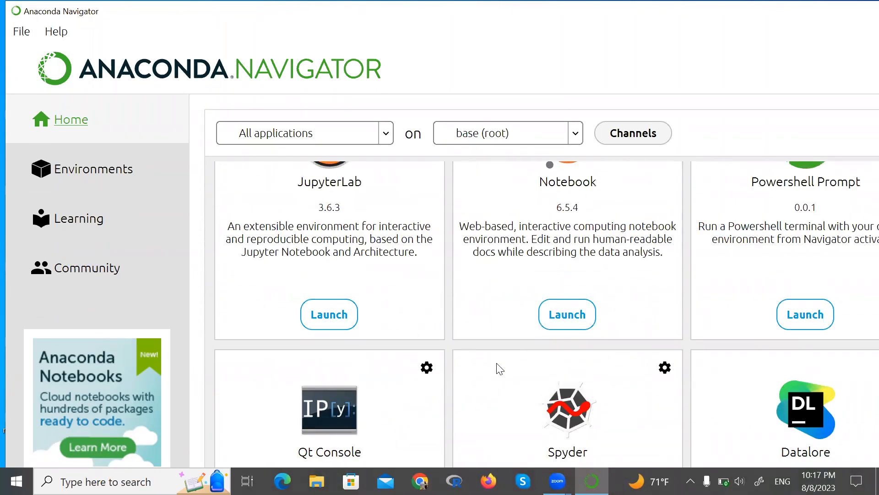
pyautogui.scroll(4, 500, 368)
pyautogui.scroll(-3, 500, 369)
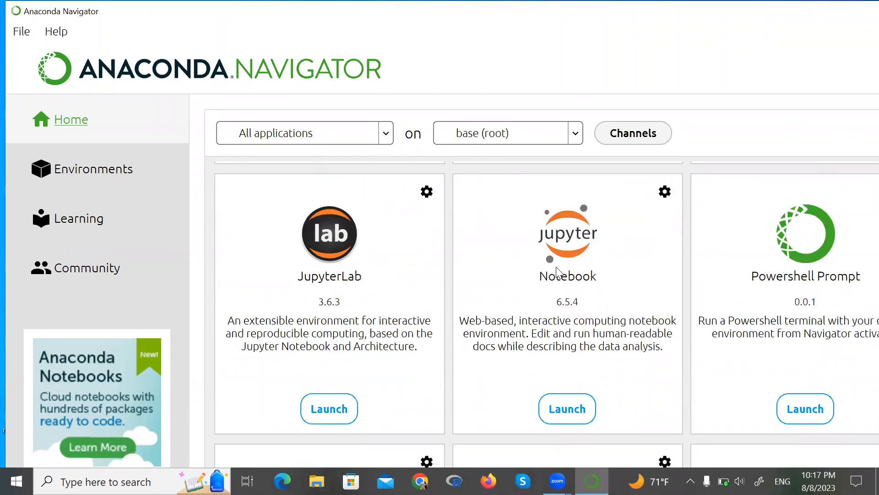
pyautogui.scroll(-3, 474, 378)
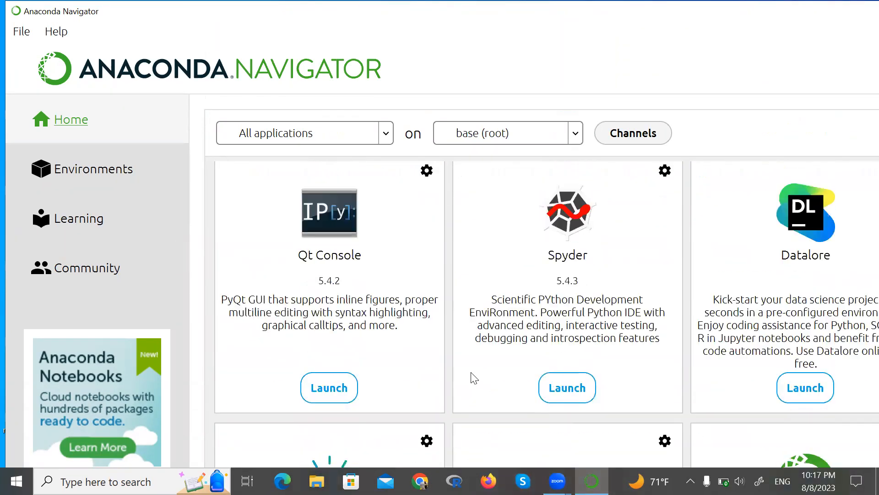
# - Launch Spyder from Navigator and cancel the autosave recovery dialog
pyautogui.click(564, 393)
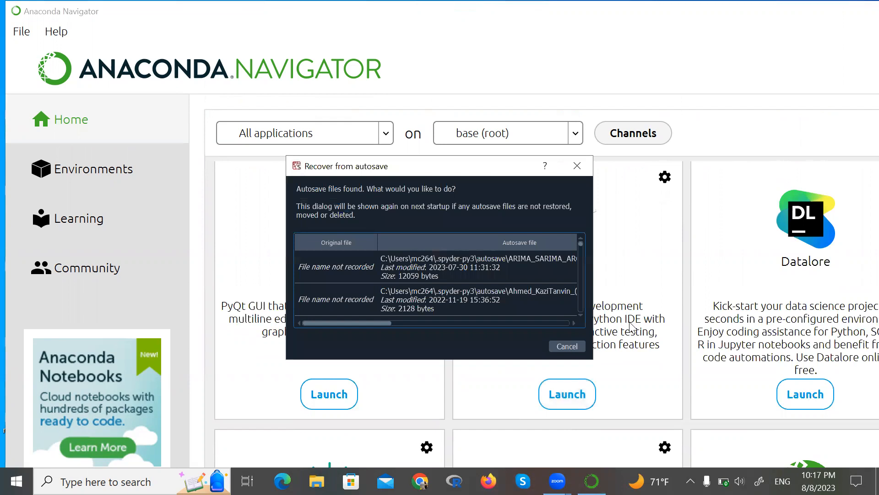
pyautogui.click(567, 346)
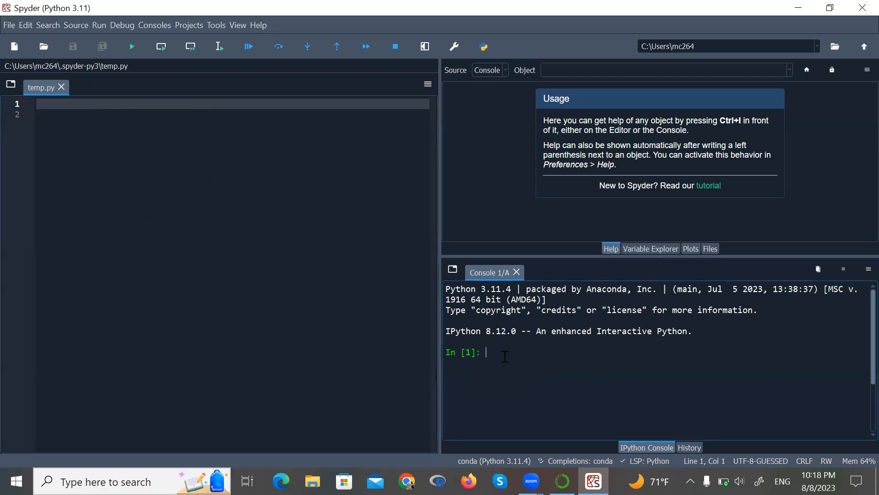
# - Evaluate 1+1, 2-1, 3*3 and 6/5 in the IPython console
pyautogui.write('1+1')
pyautogui.press('Return')
pyautogui.write('2-1')
pyautogui.press('Return')
pyautogui.write('3*3')
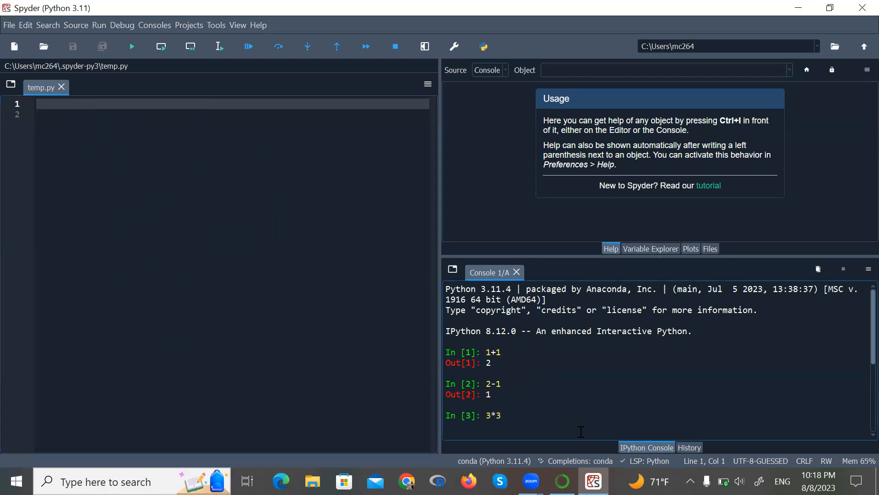
pyautogui.press('Return')
pyautogui.write('6/5')
pyautogui.press('Return')
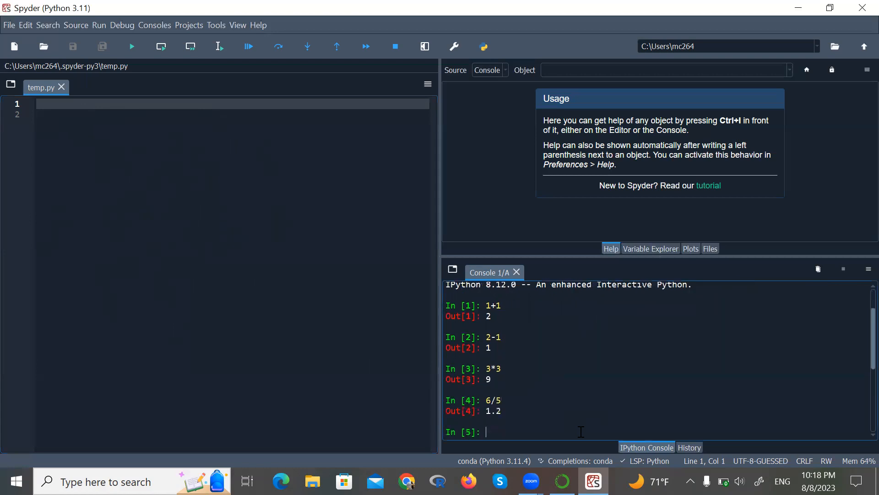
# - Clear the IPython console with the %clear command
pyautogui.scroll(2, 567, 324)
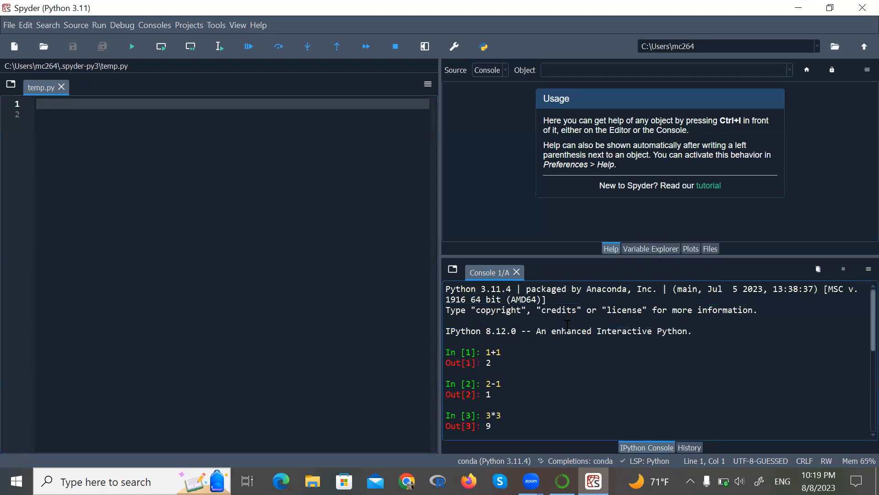
pyautogui.scroll(-2, 567, 324)
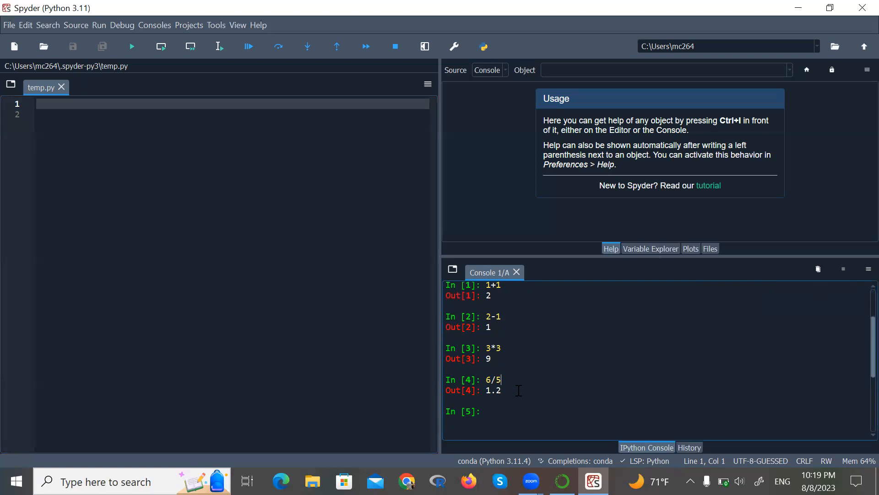
pyautogui.write('%clear')
pyautogui.press('Return')
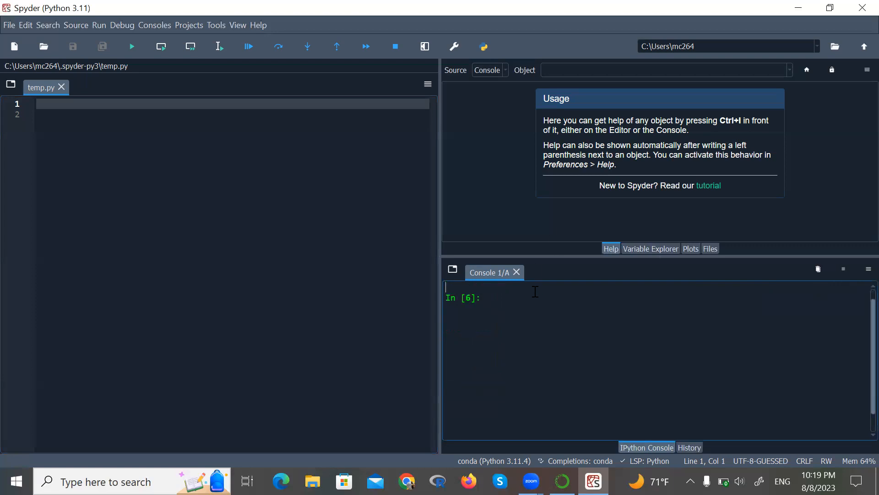
# - Replace the editor's contents with 1+2 and run that line in the IPython console
pyautogui.click(193, 144)
pyautogui.press('BackSpace')
pyautogui.write('1')
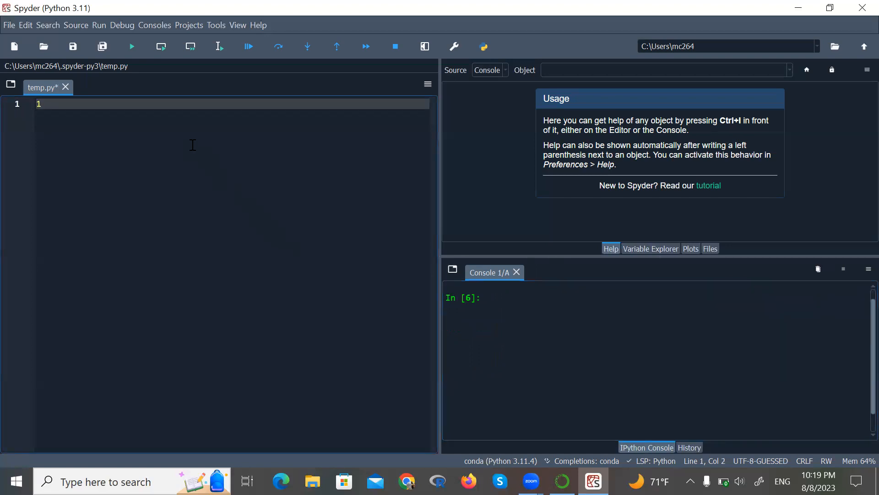
pyautogui.write('+2')
pyautogui.press('F9')
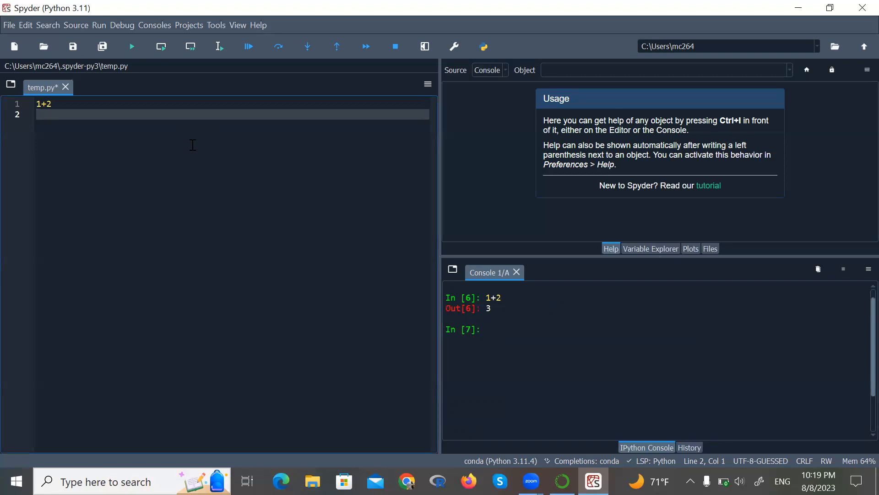
# - Open the Keyboard shortcuts section of Spyder's Preferences
pyautogui.click(390, 11)
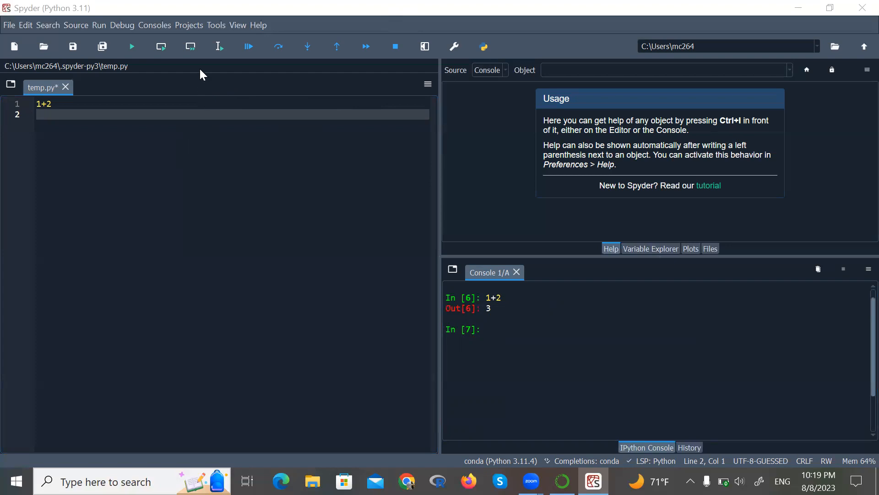
pyautogui.click(217, 27)
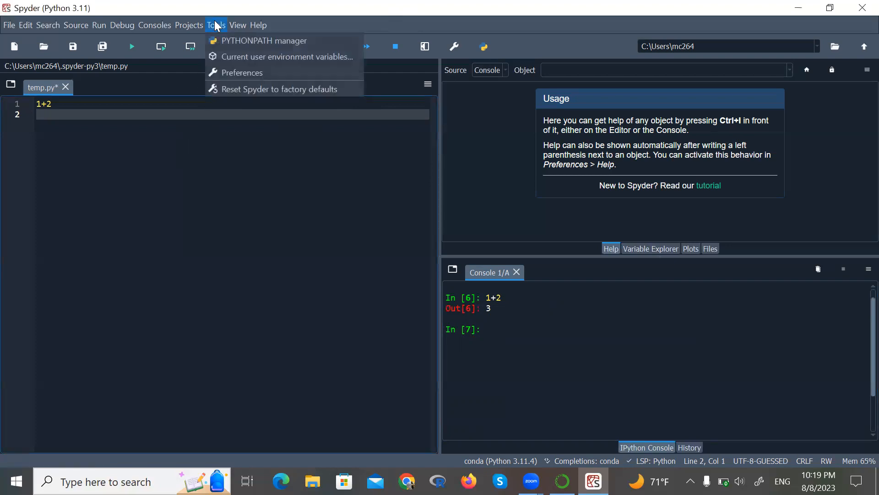
pyautogui.click(231, 73)
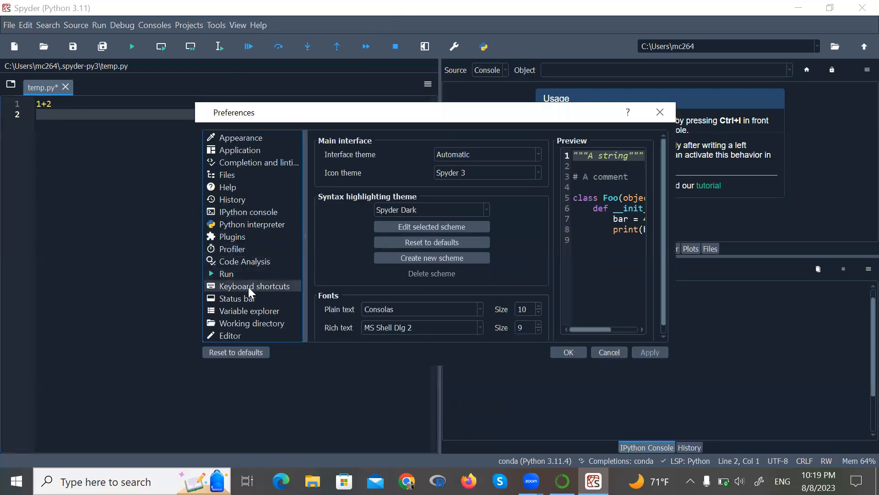
pyautogui.click(247, 286)
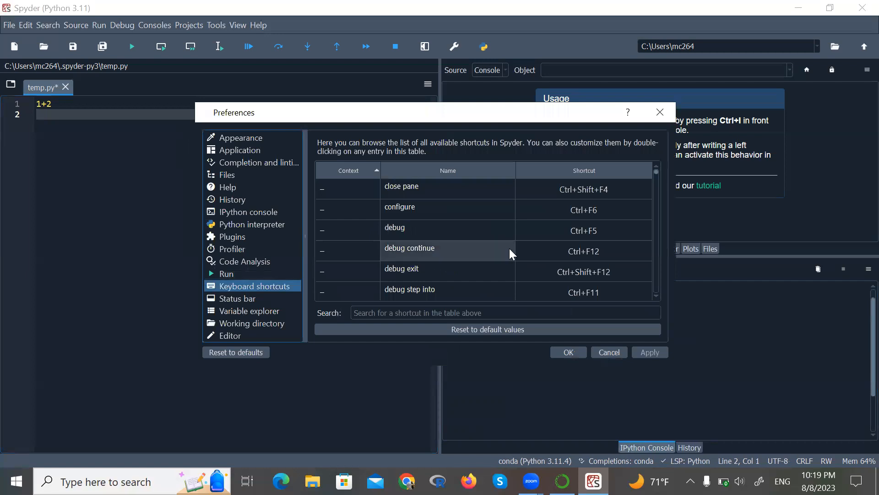
# - Scroll through the keyboard shortcuts table to review the available shortcuts and their contexts
pyautogui.scroll(-1, 528, 254)
pyautogui.scroll(-5, 528, 254)
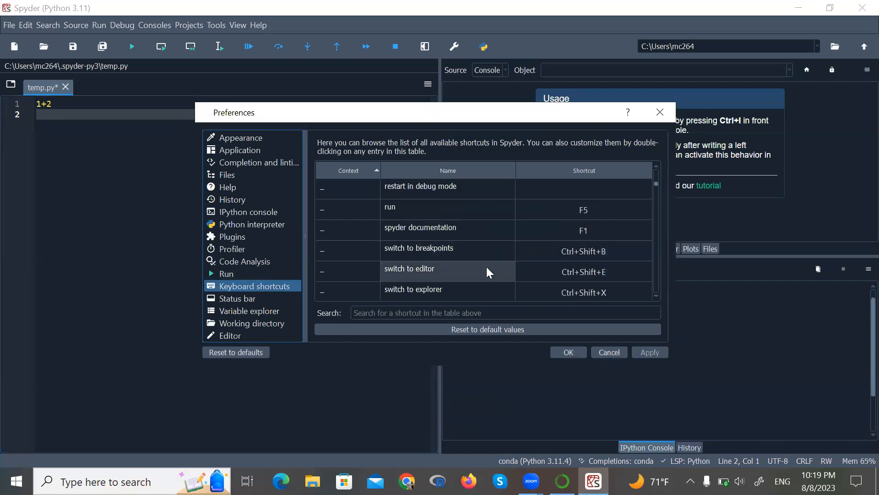
pyautogui.scroll(-5, 487, 270)
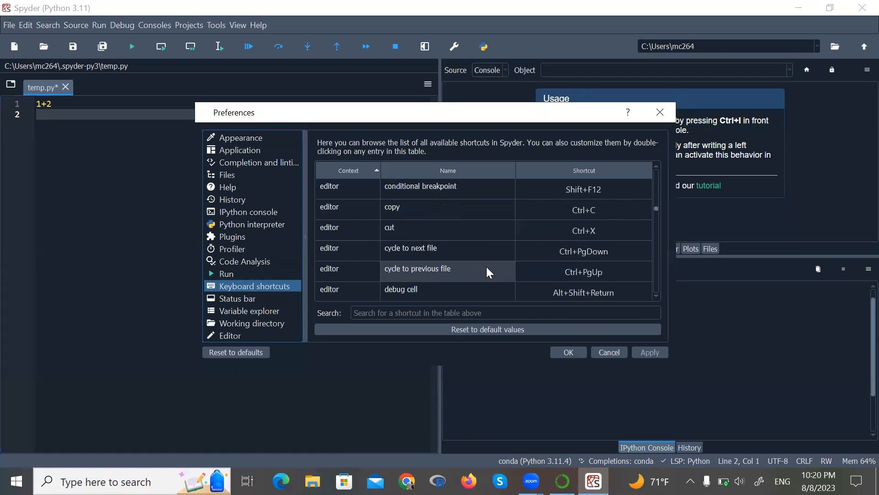
pyautogui.scroll(-6, 487, 266)
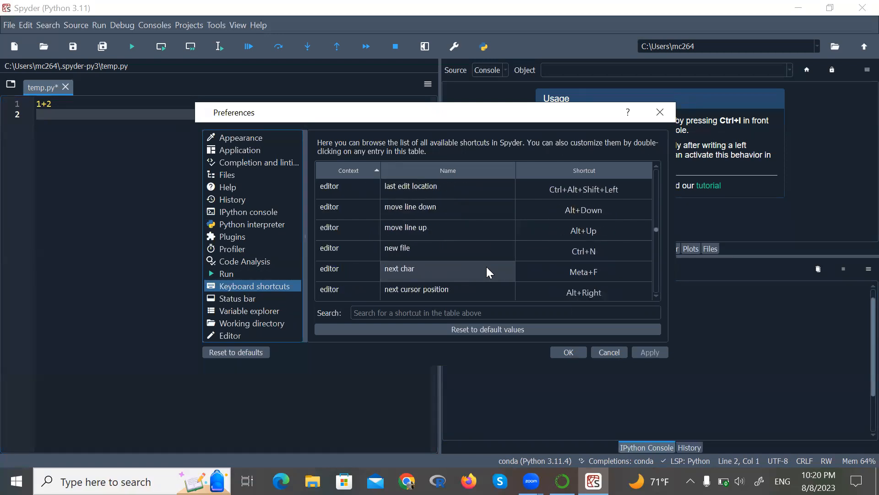
pyautogui.scroll(-8, 486, 267)
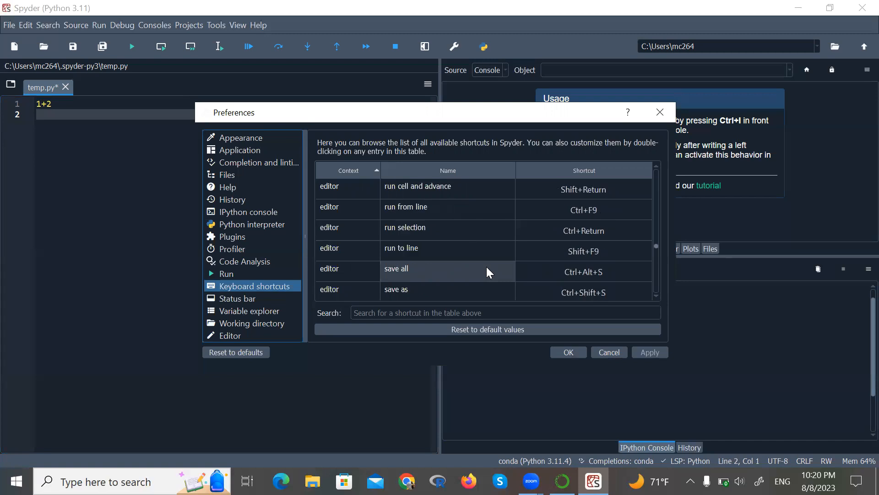
pyautogui.scroll(-5, 487, 267)
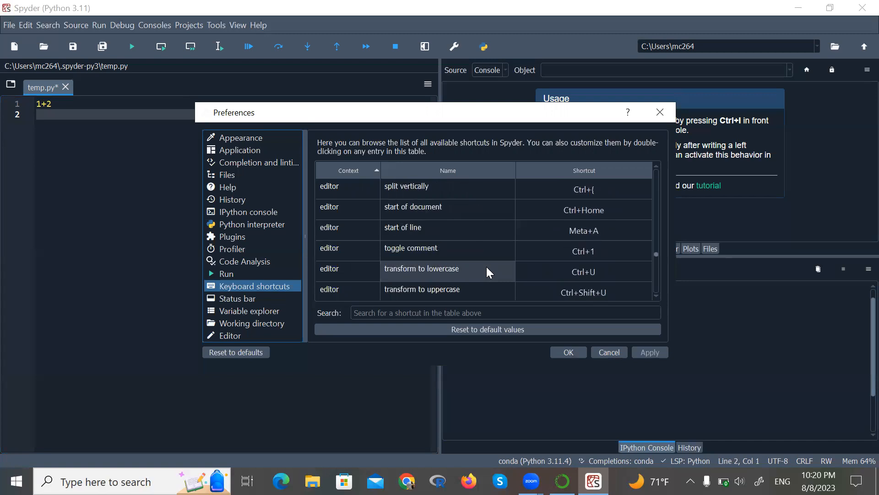
pyautogui.scroll(-9, 486, 267)
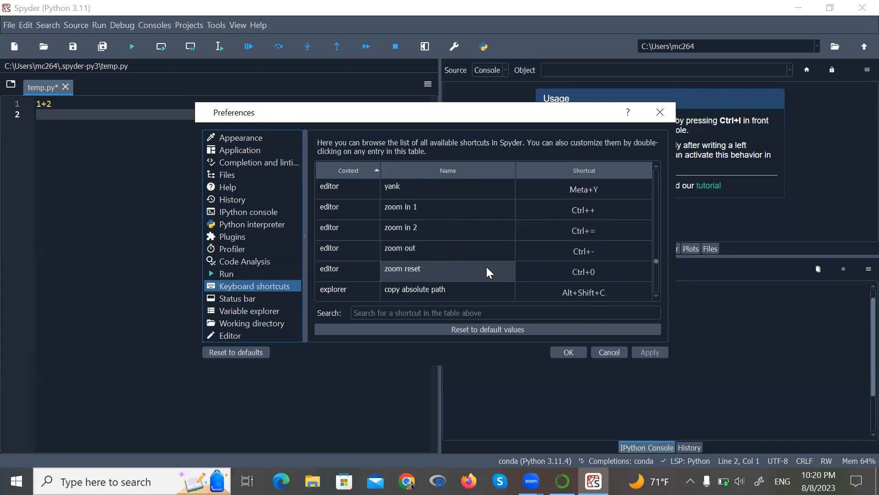
pyautogui.scroll(-1, 486, 272)
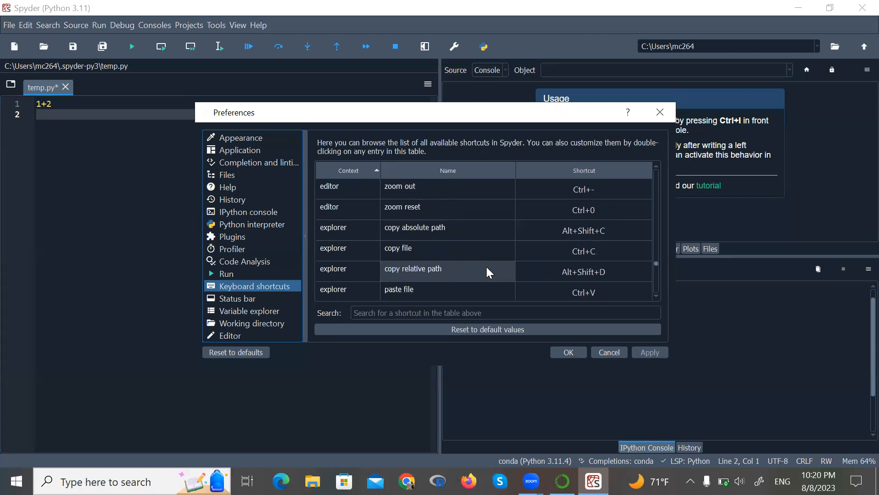
pyautogui.scroll(-4, 486, 267)
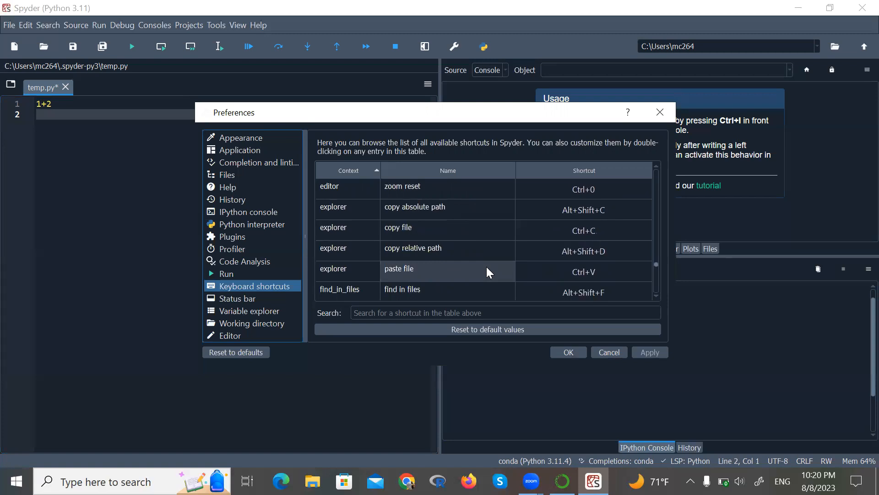
pyautogui.scroll(-3, 486, 266)
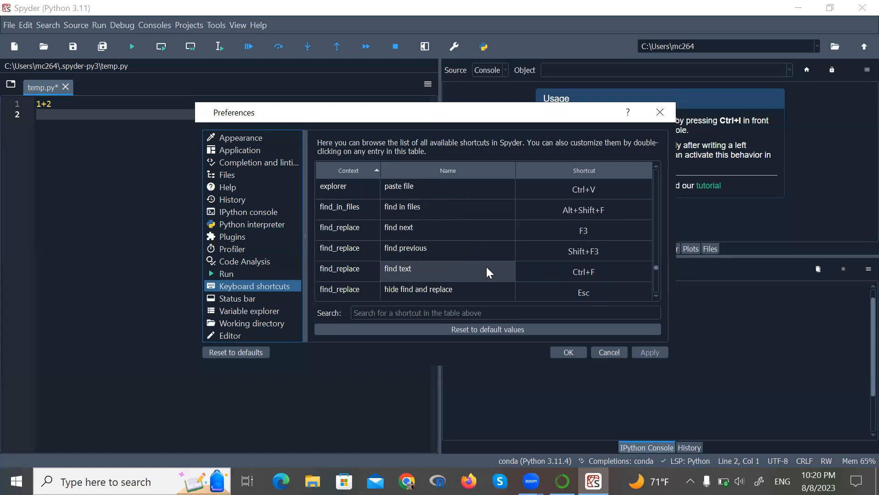
pyautogui.scroll(-3, 486, 270)
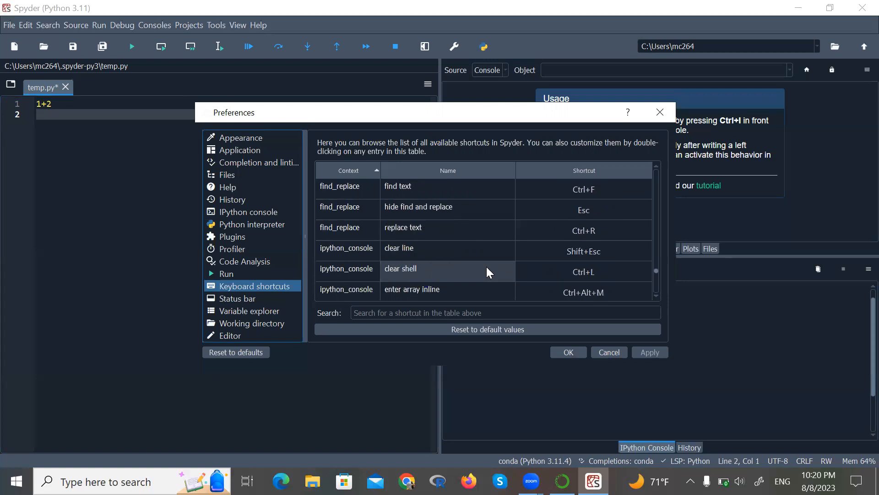
pyautogui.scroll(-4, 487, 270)
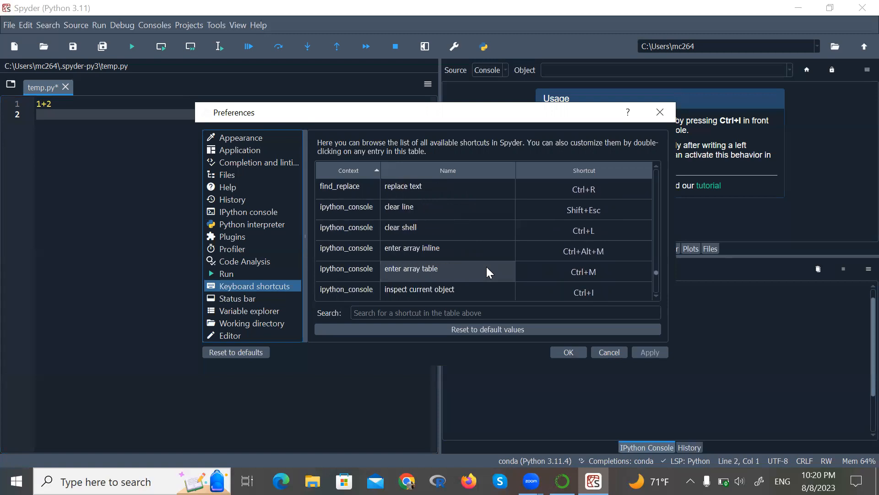
pyautogui.scroll(-3, 487, 270)
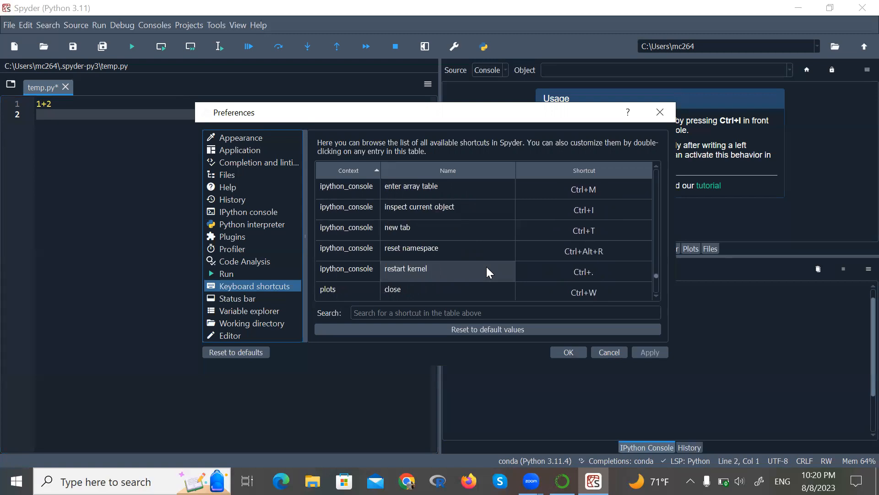
pyautogui.scroll(-4, 487, 271)
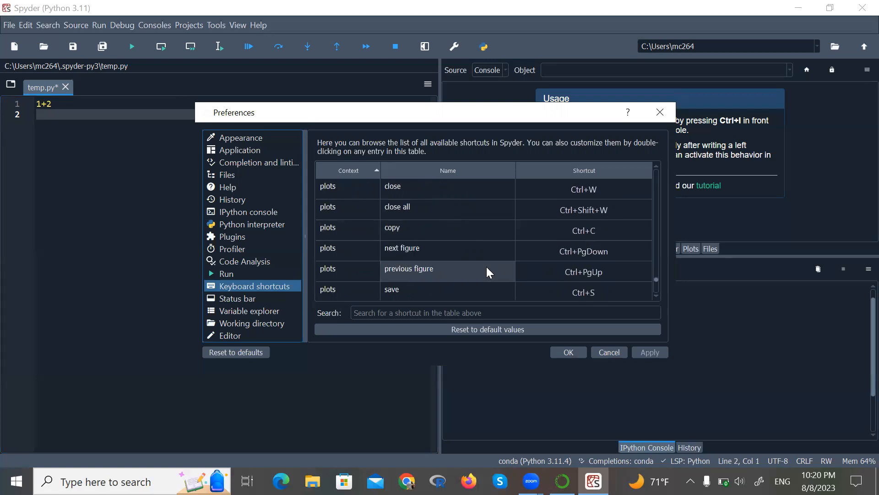
pyautogui.scroll(-2, 488, 272)
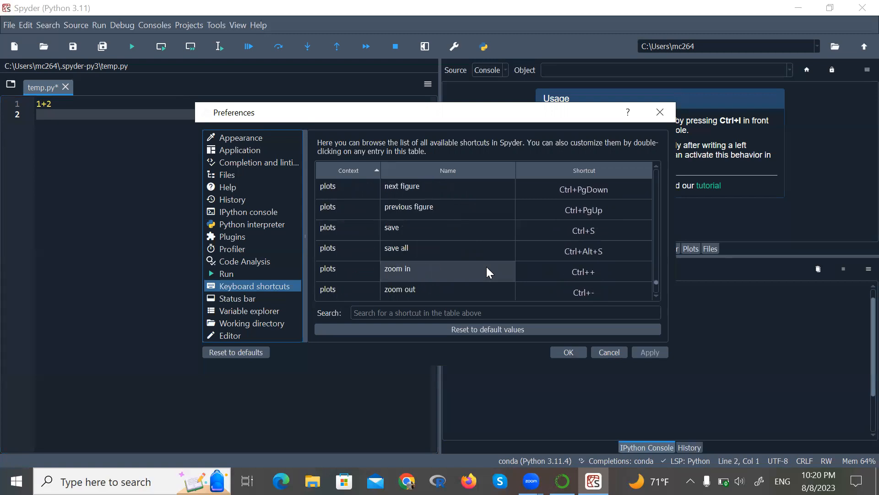
pyautogui.scroll(-2, 488, 269)
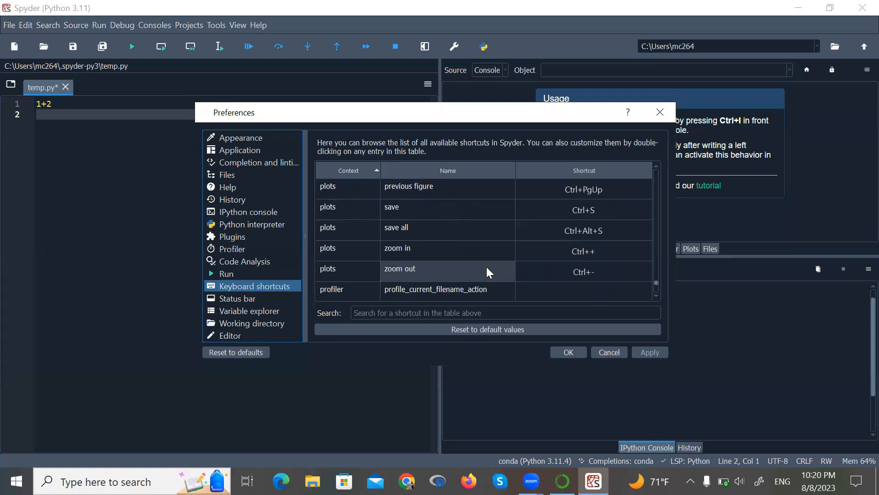
pyautogui.scroll(-6, 487, 267)
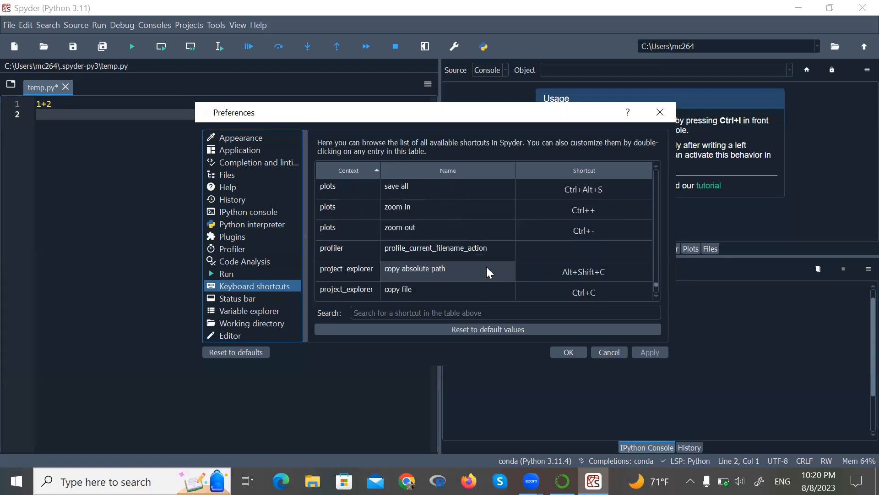
pyautogui.scroll(-1, 487, 272)
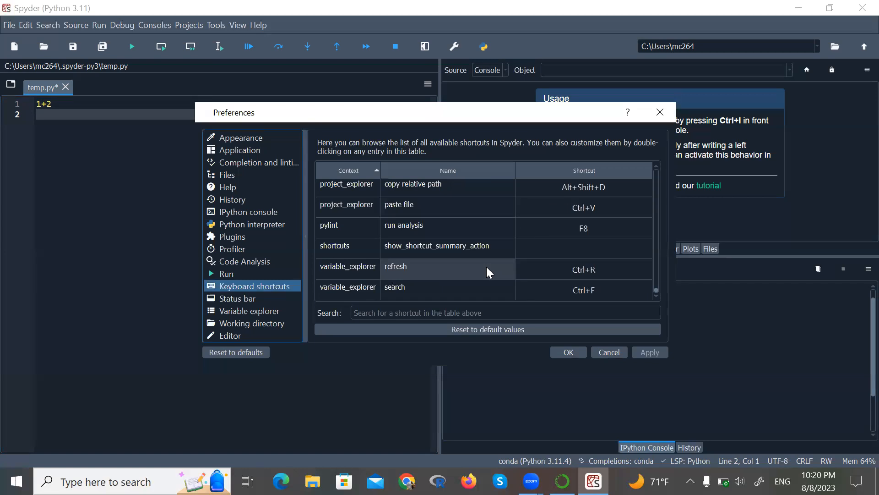
pyautogui.scroll(5, 486, 266)
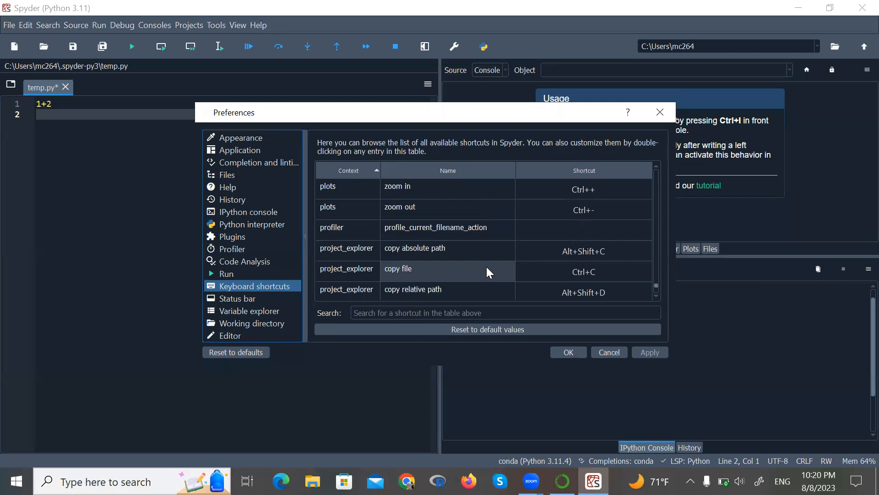
pyautogui.scroll(2, 486, 271)
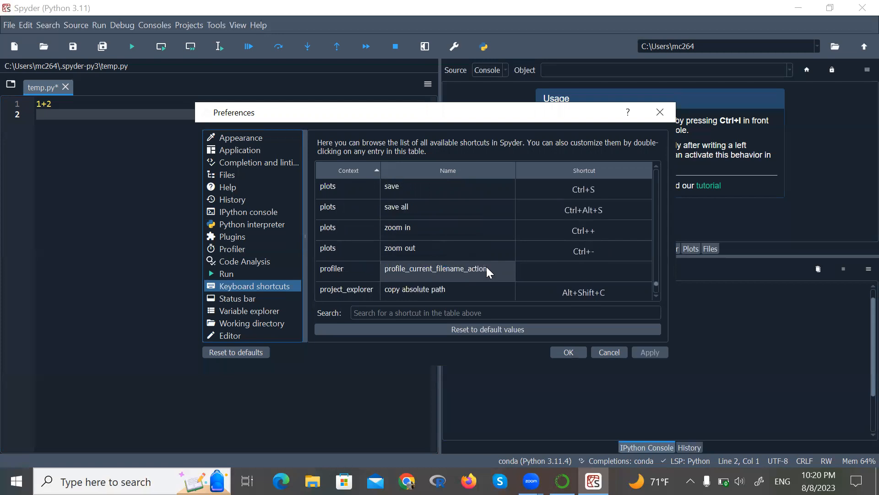
pyautogui.scroll(5, 487, 270)
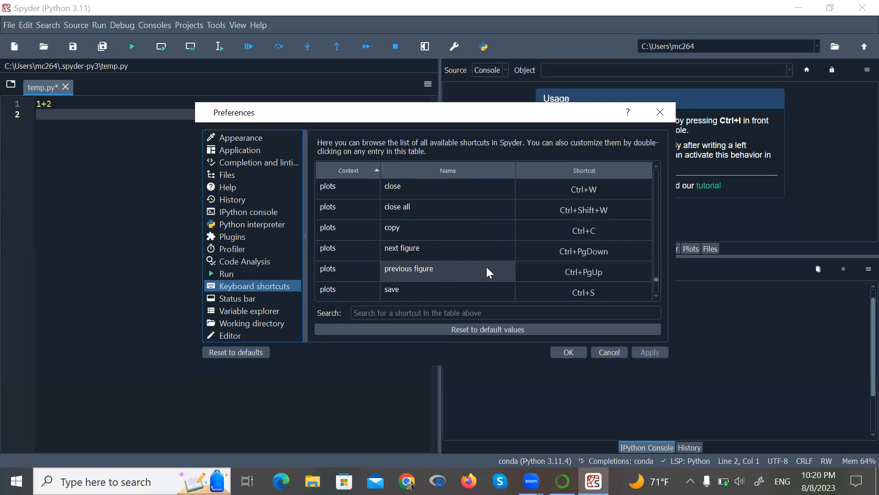
pyautogui.scroll(1, 486, 270)
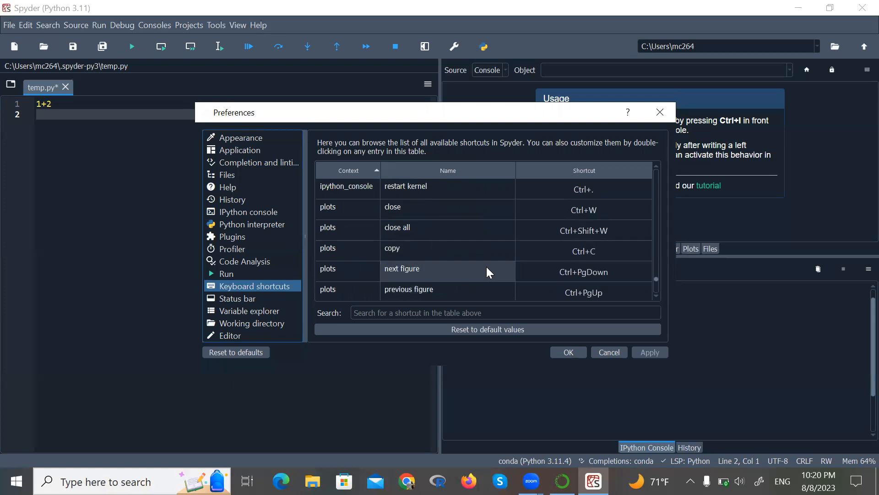
pyautogui.scroll(2, 488, 272)
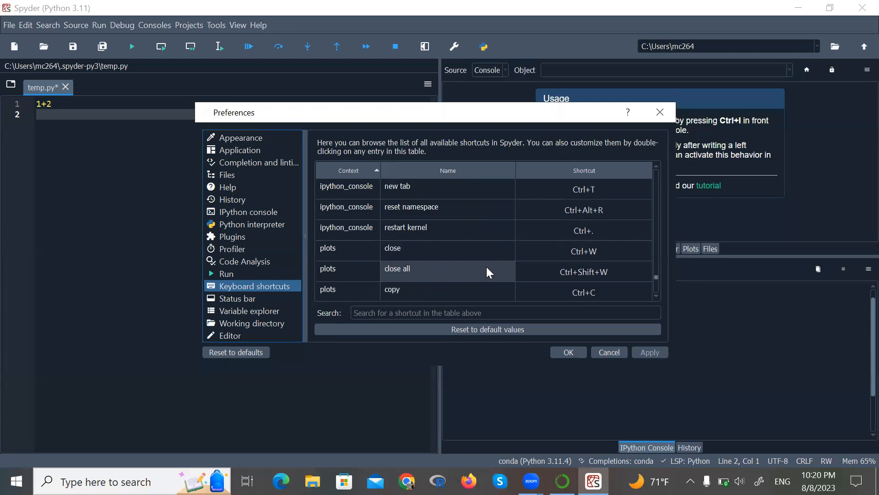
pyautogui.scroll(3, 486, 267)
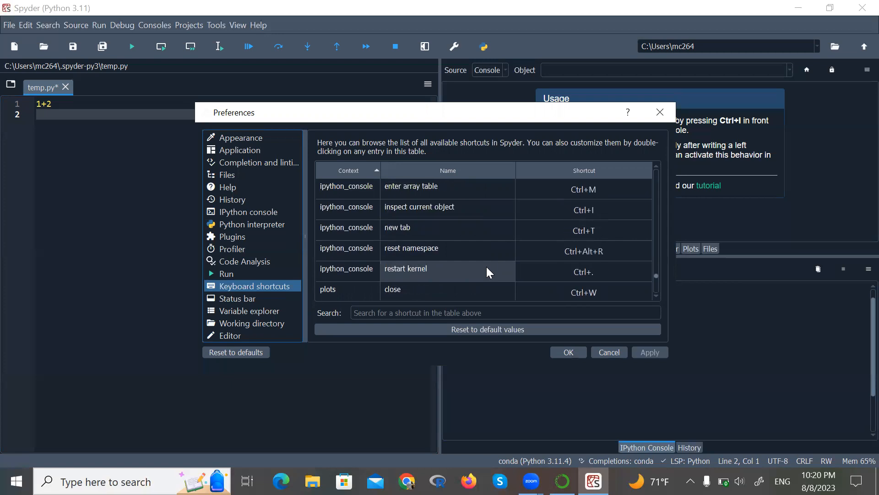
pyautogui.scroll(3, 487, 273)
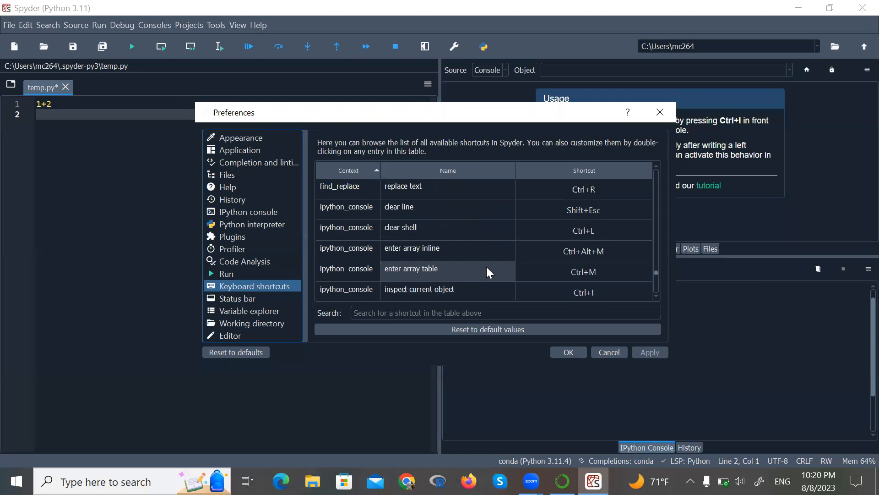
pyautogui.scroll(3, 486, 267)
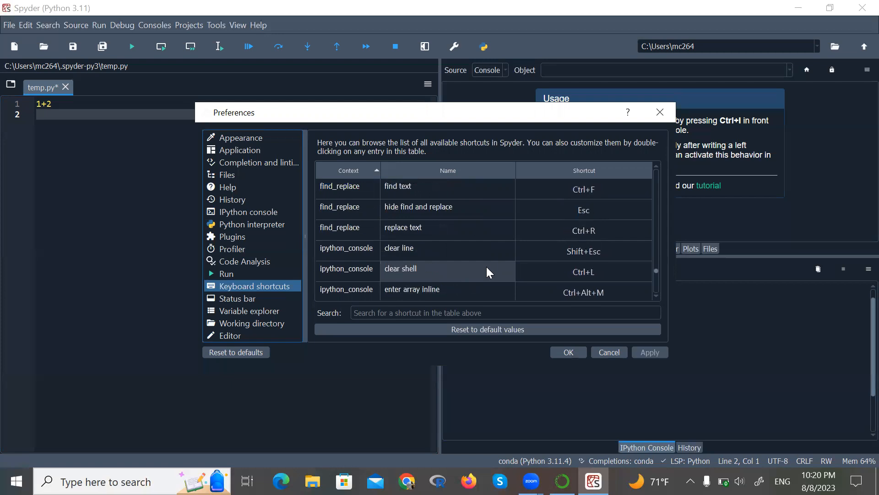
pyautogui.scroll(3, 487, 267)
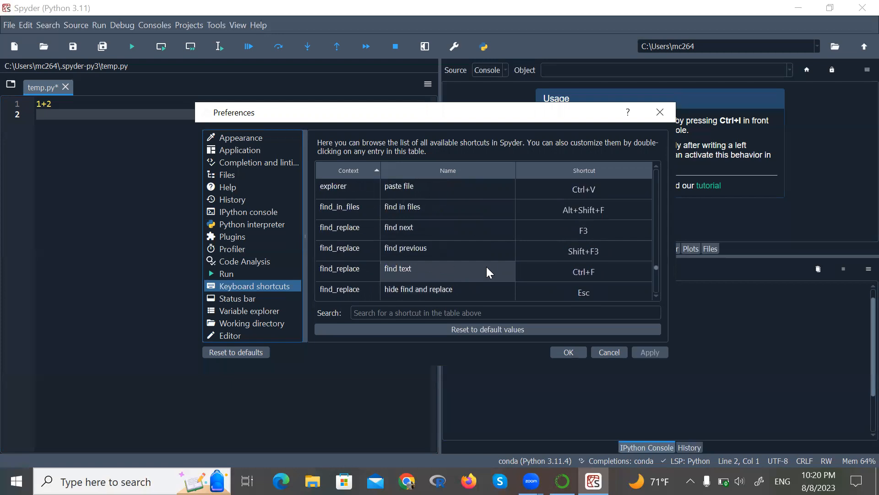
pyautogui.scroll(3, 486, 266)
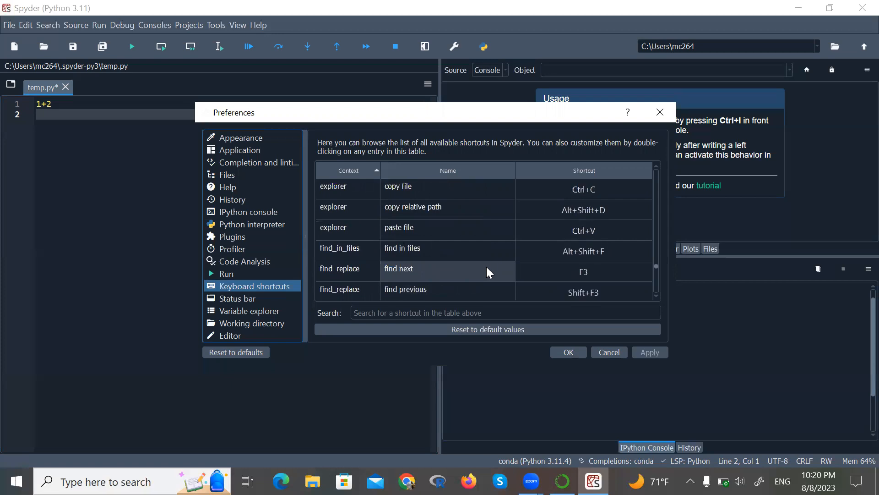
pyautogui.scroll(1, 486, 273)
pyautogui.scroll(5, 486, 273)
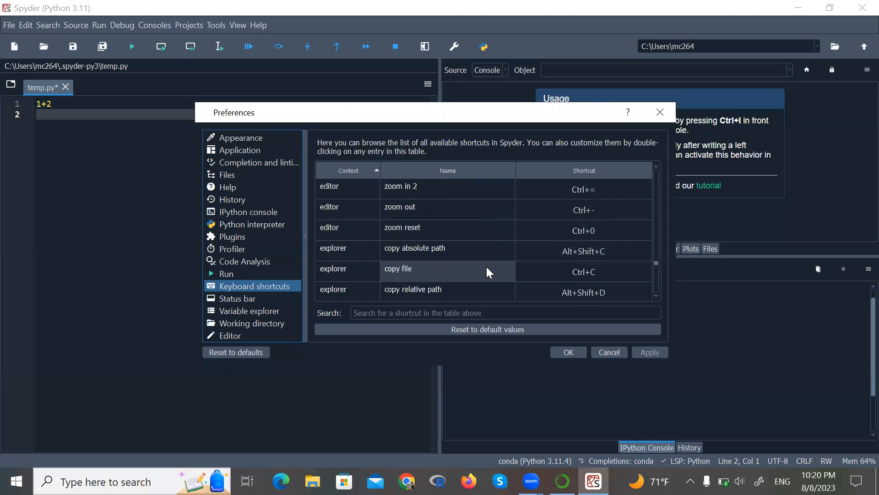
pyautogui.scroll(4, 487, 271)
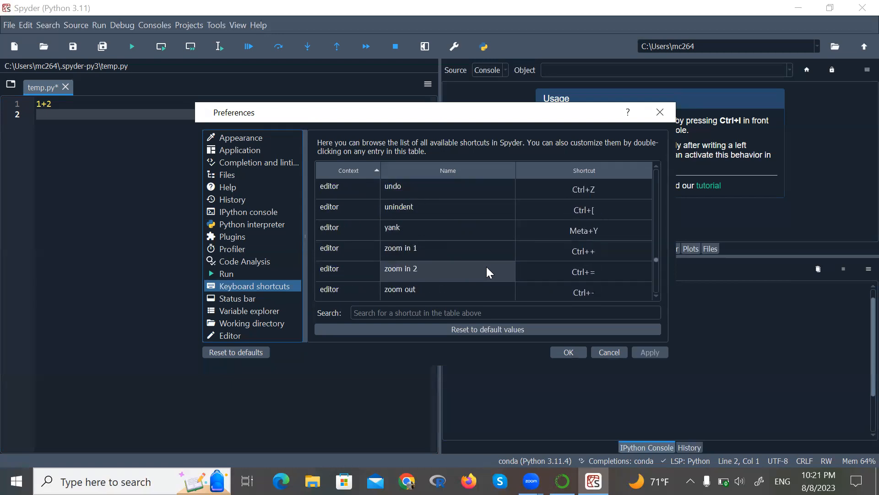
pyautogui.scroll(1, 488, 272)
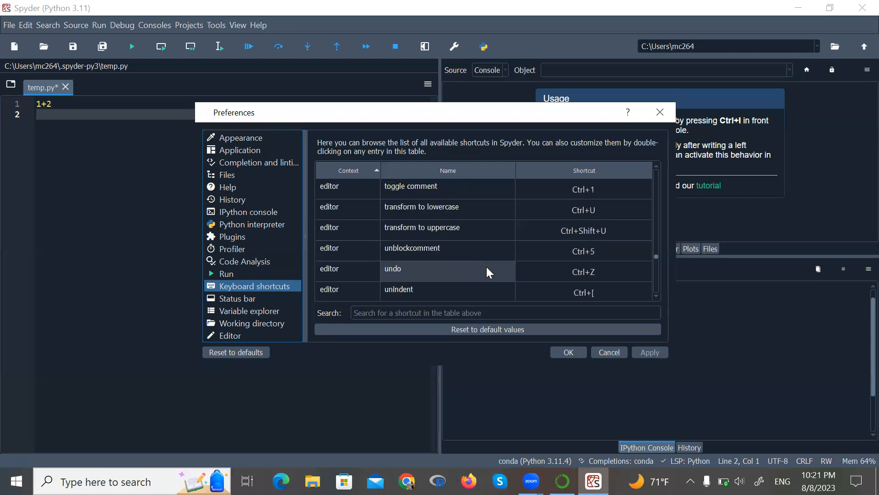
# - Scroll up through the editor shortcuts table to find the run from line entry
pyautogui.scroll(2, 487, 270)
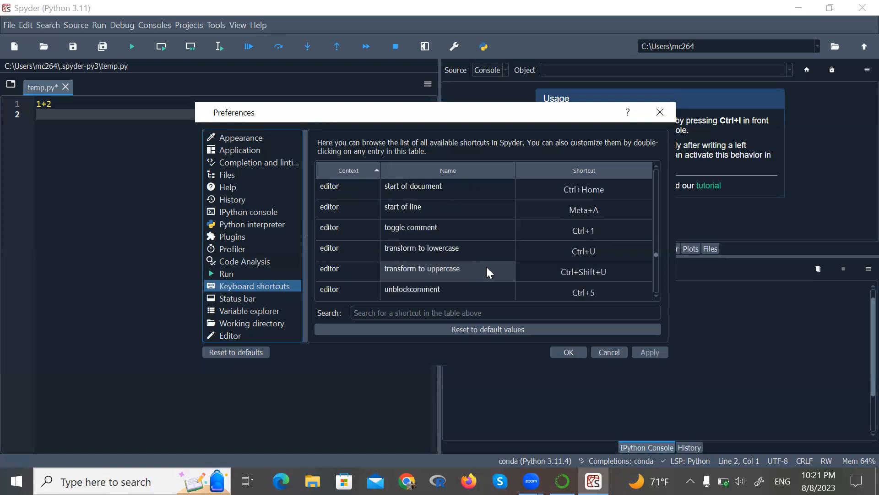
pyautogui.scroll(3, 487, 270)
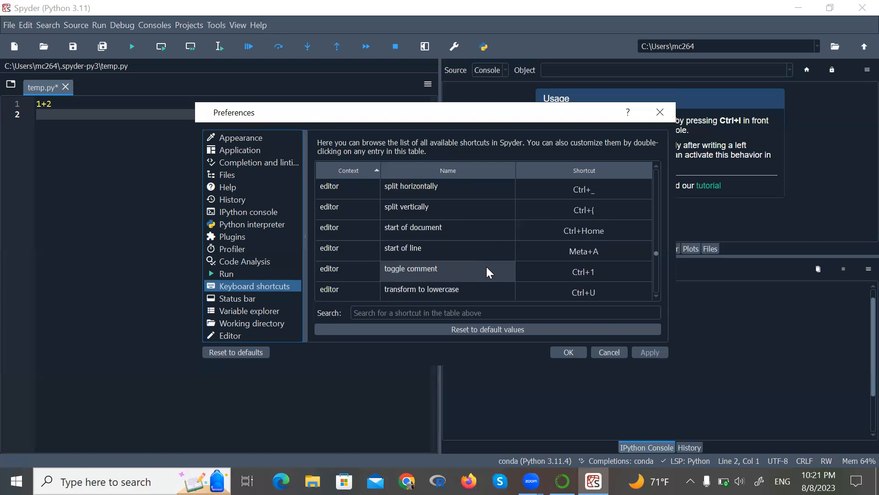
pyautogui.scroll(2, 486, 270)
pyautogui.scroll(1, 487, 272)
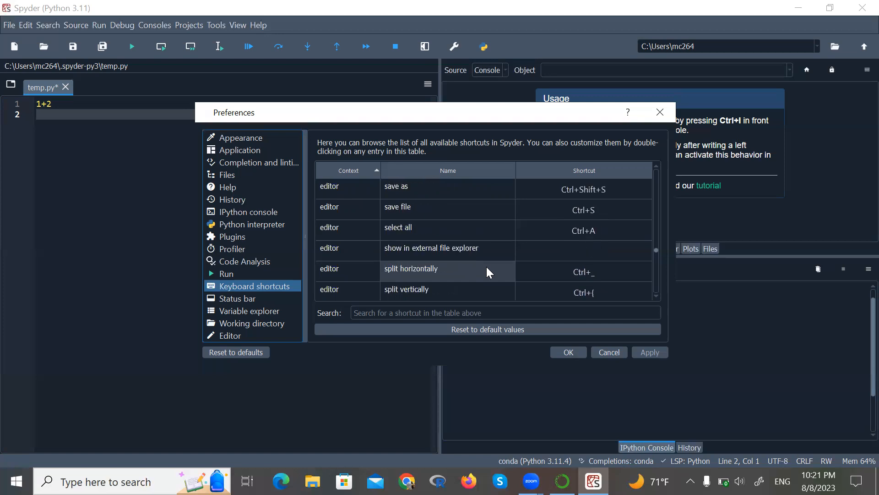
pyautogui.scroll(2, 486, 266)
pyautogui.scroll(1, 487, 266)
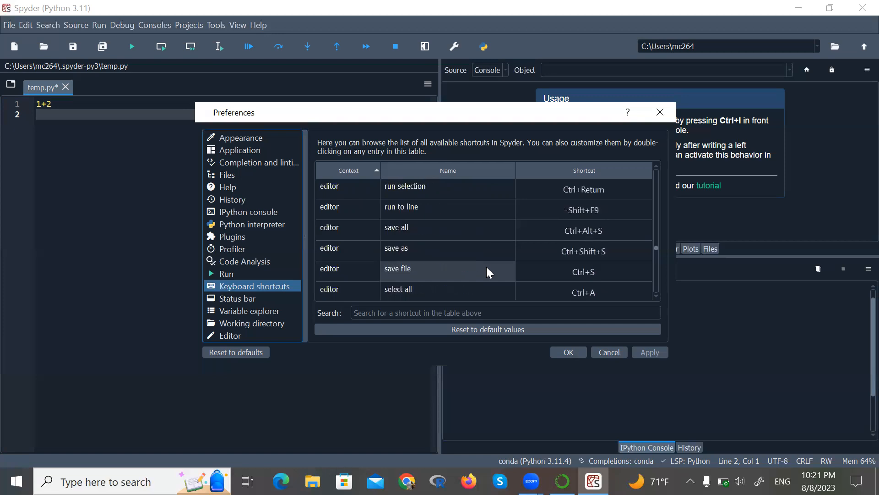
pyautogui.scroll(1, 486, 267)
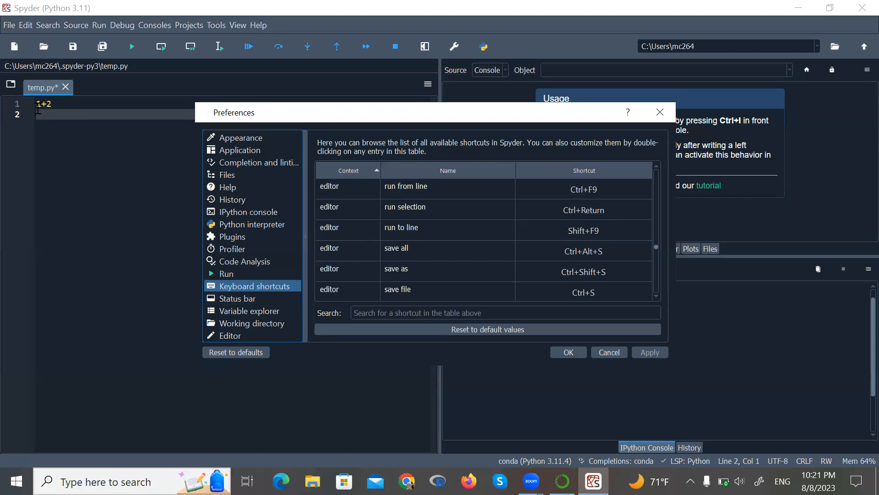
pyautogui.click(57, 104)
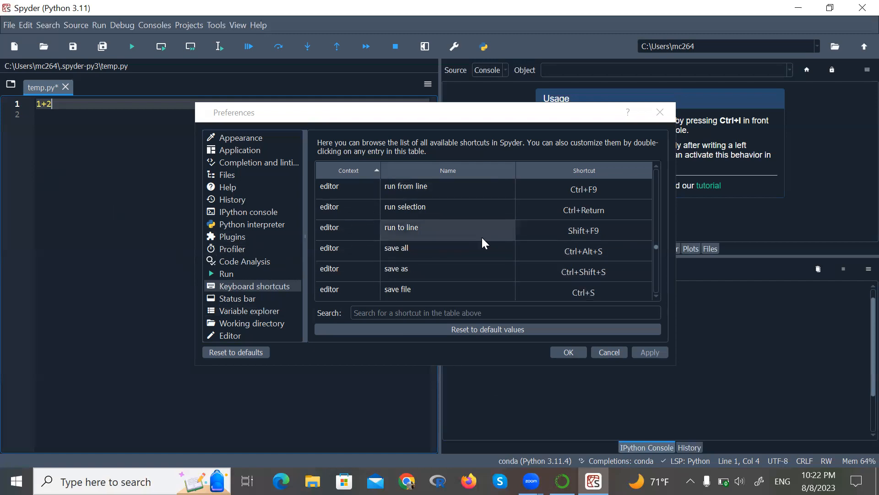
pyautogui.scroll(1, 481, 243)
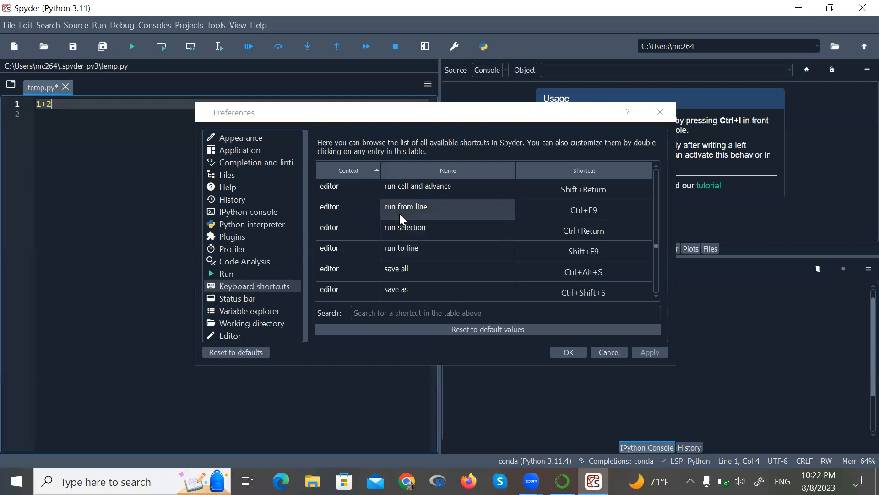
# - Reassign the editor's run from line shortcut to Ctrl+Return, accept the conflict, and confirm the preferences
pyautogui.click(326, 207)
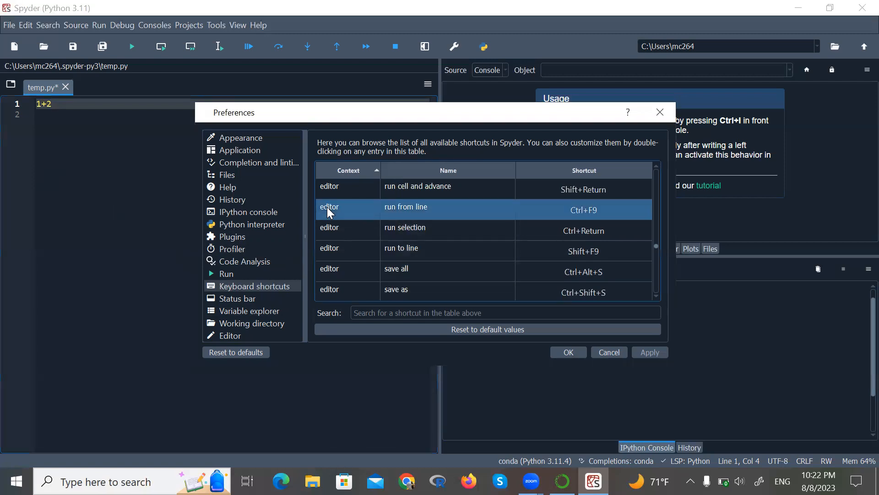
pyautogui.doubleClick(361, 212)
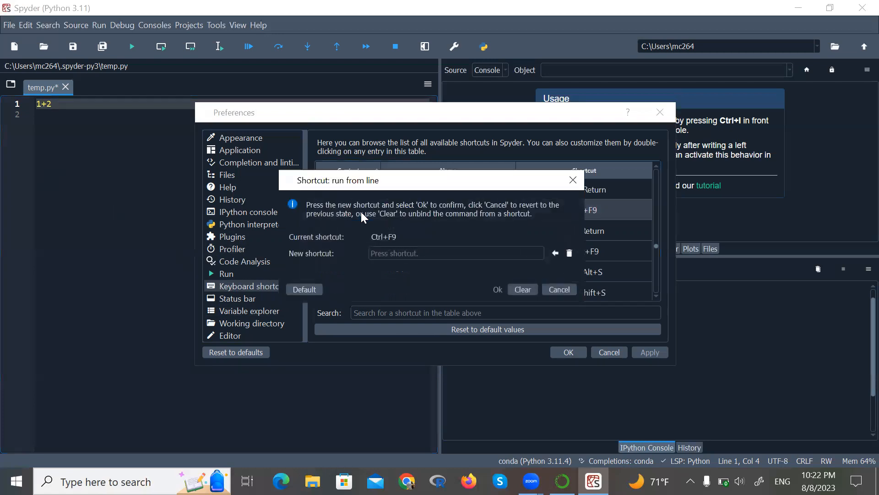
pyautogui.rightClick(392, 255)
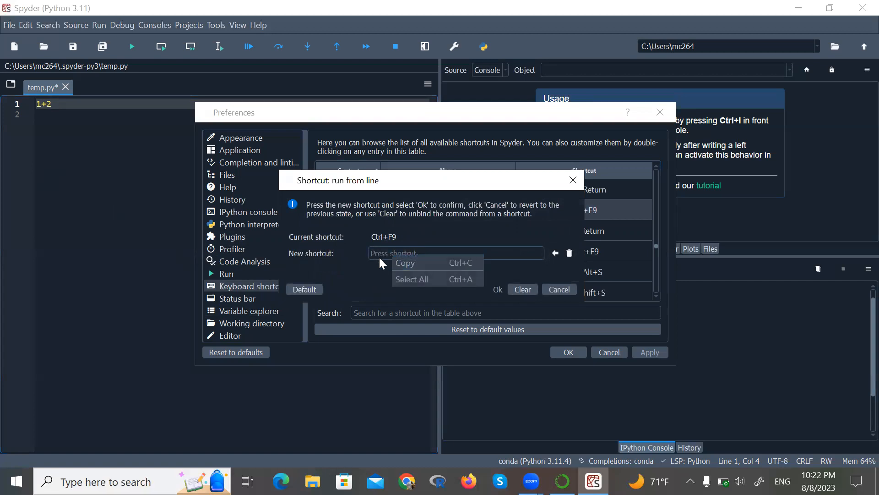
pyautogui.click(378, 255)
pyautogui.hotkey('ctrl', 'Return')
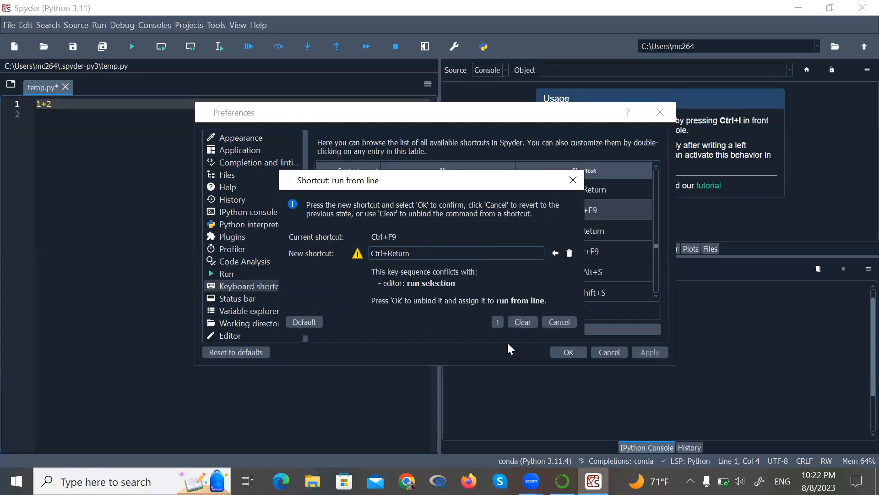
pyautogui.click(496, 324)
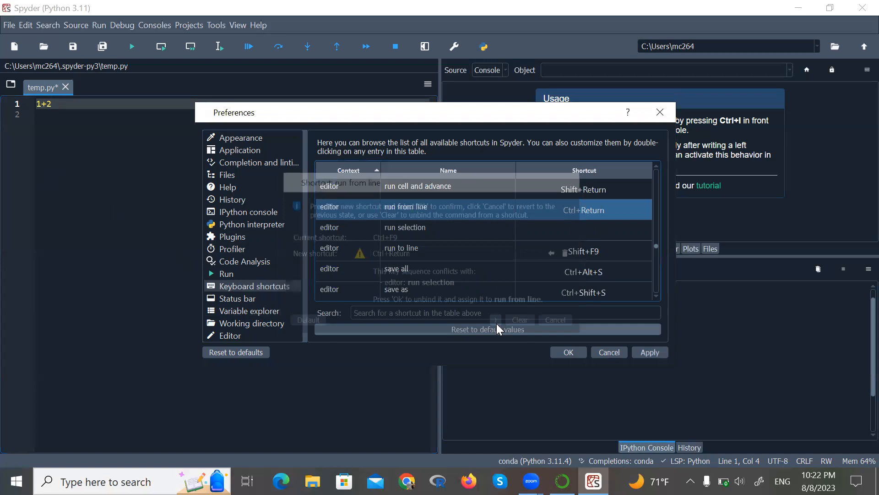
pyautogui.click(566, 352)
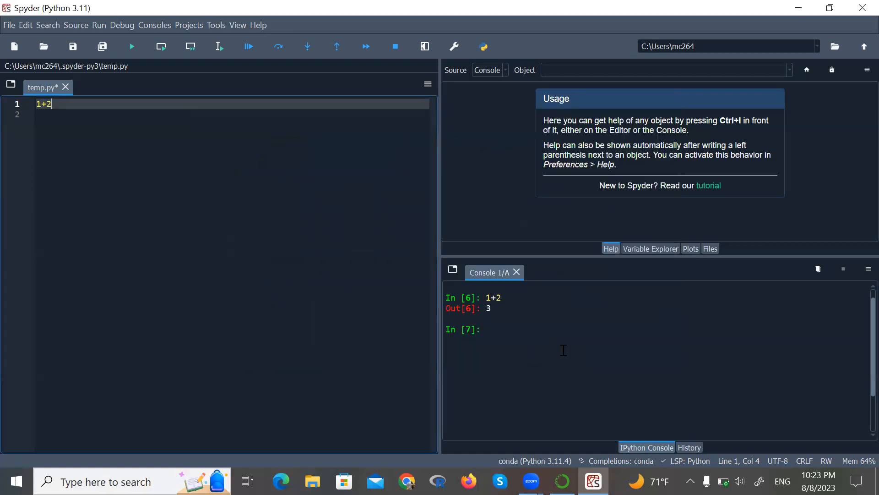
# - Run the 1+2 line with the newly assigned shortcut
pyautogui.click(170, 271)
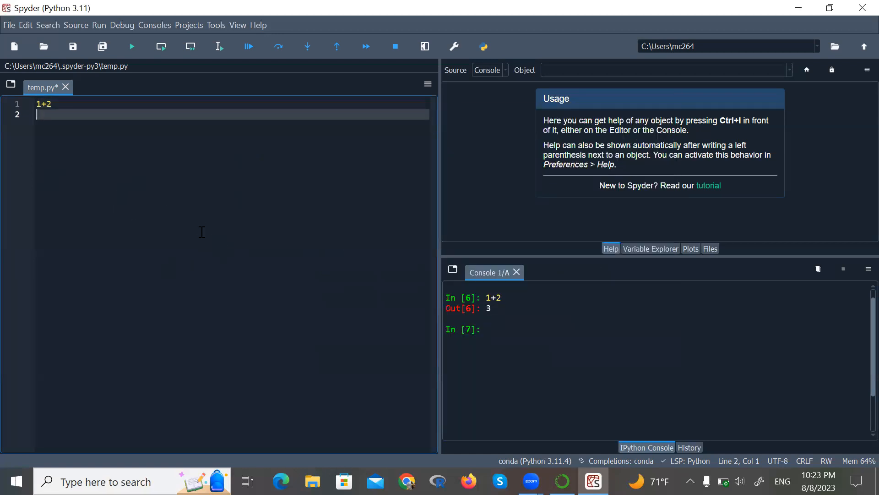
pyautogui.click(73, 104)
pyautogui.hotkey('ctrl', 'Return')
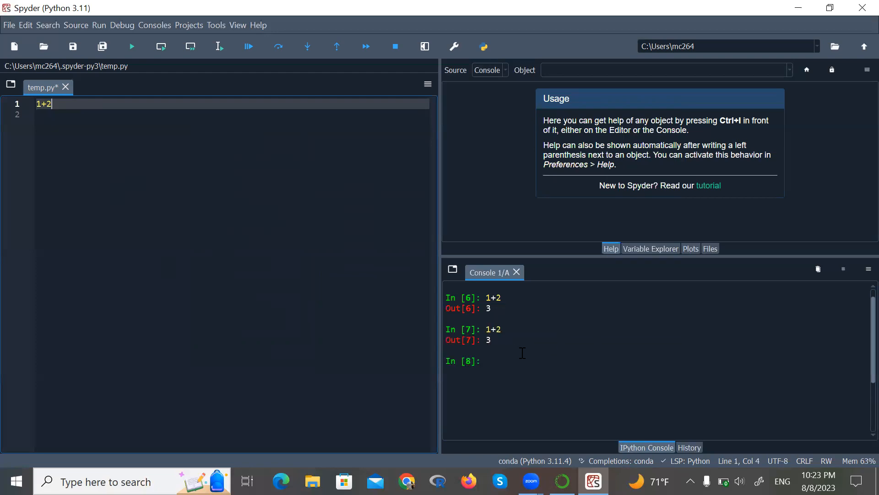
pyautogui.click(233, 285)
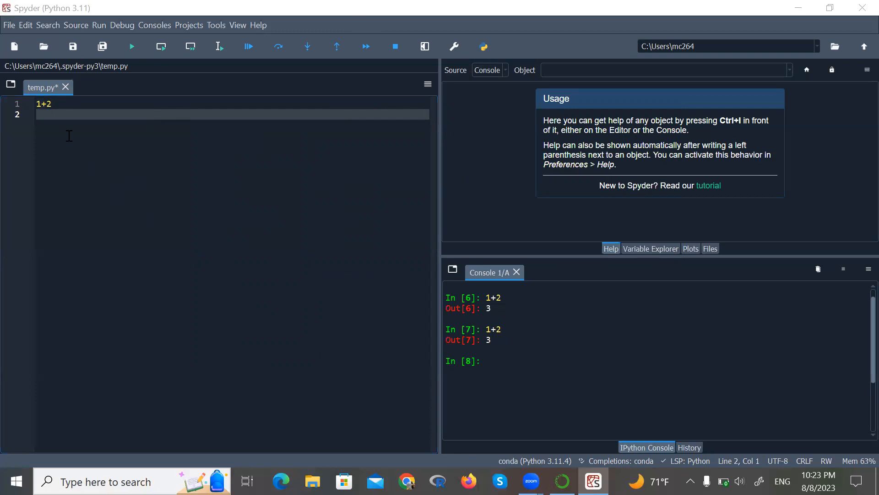
# - Write 4-1 on line 2 of the editor and run it
pyautogui.press('Up')
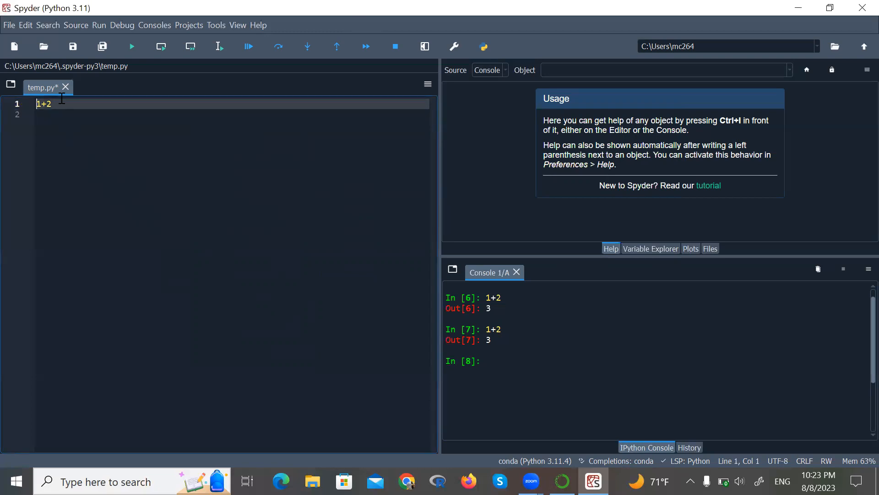
pyautogui.press('Down')
pyautogui.write('4-1')
pyautogui.press('F9')
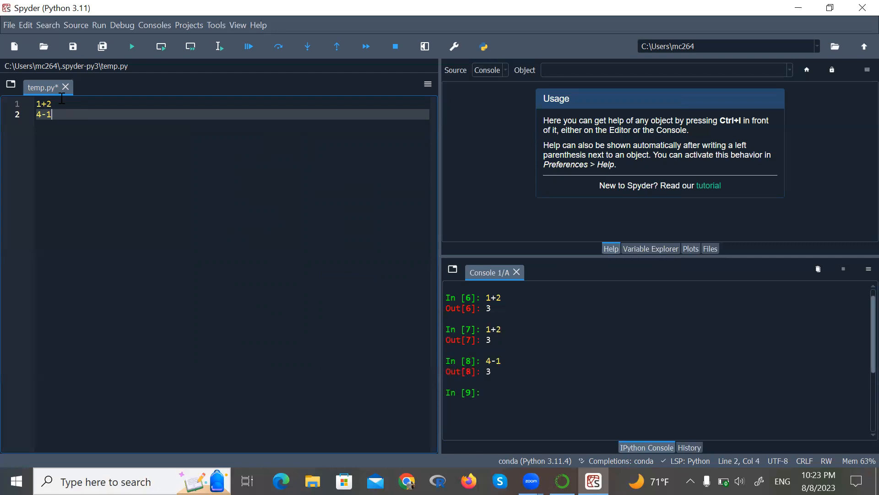
# - Add 4*4 on a new line and run it
pyautogui.press('Return')
pyautogui.write('4')
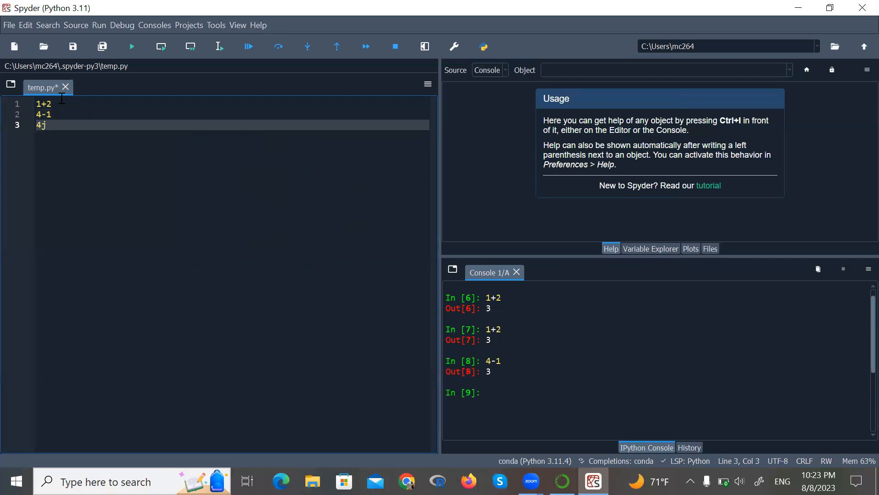
pyautogui.write('(')
pyautogui.press('BackSpace')
pyautogui.write('*4')
pyautogui.press('F9')
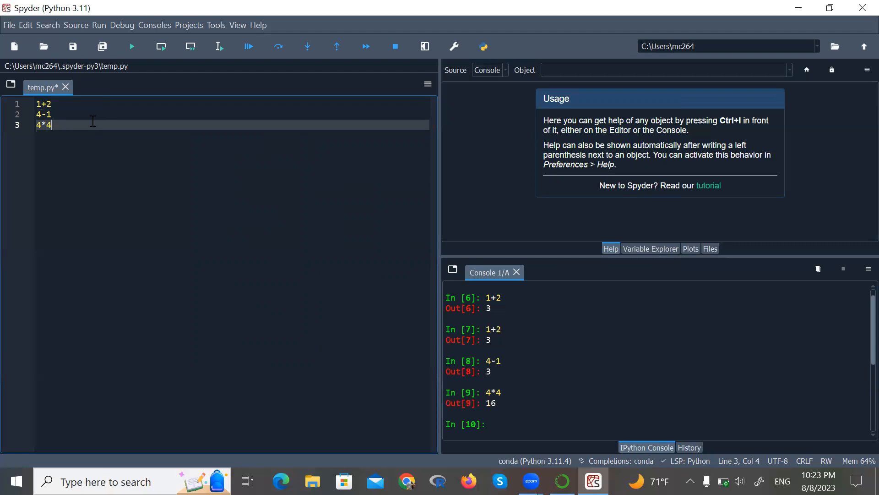
# - Add 4/6 on a new line and run it
pyautogui.press('Return')
pyautogui.write('4/6')
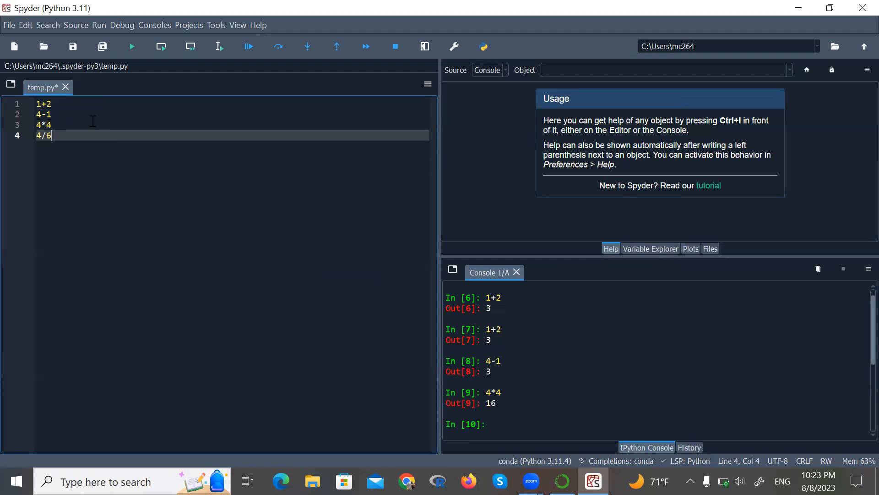
pyautogui.press('F9')
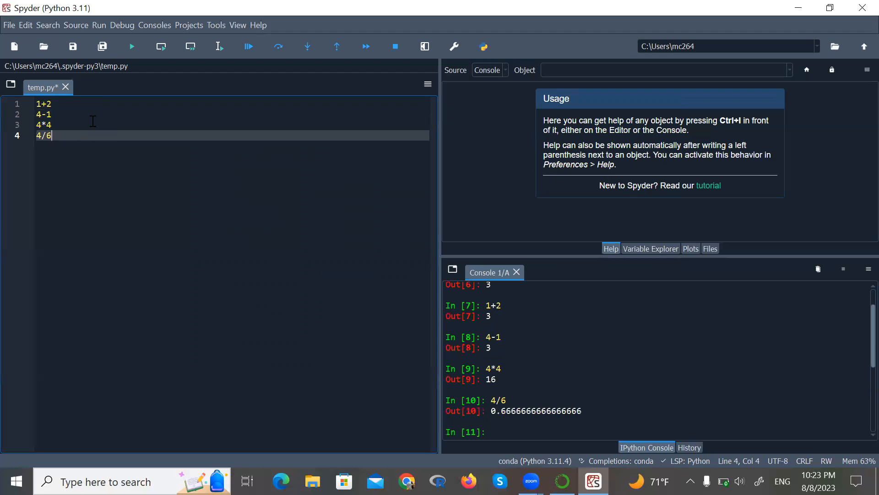
# - Add 2^2 on a new line and run it
pyautogui.press('Return')
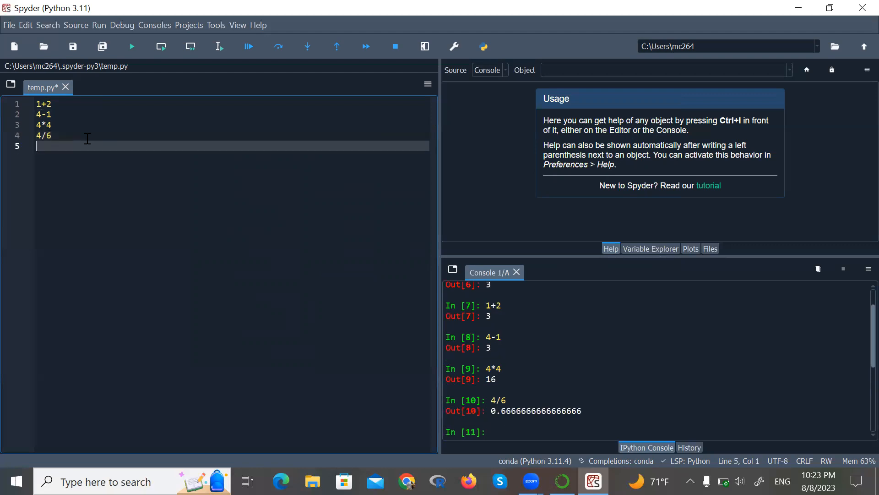
pyautogui.write('2^2')
pyautogui.press('F9')
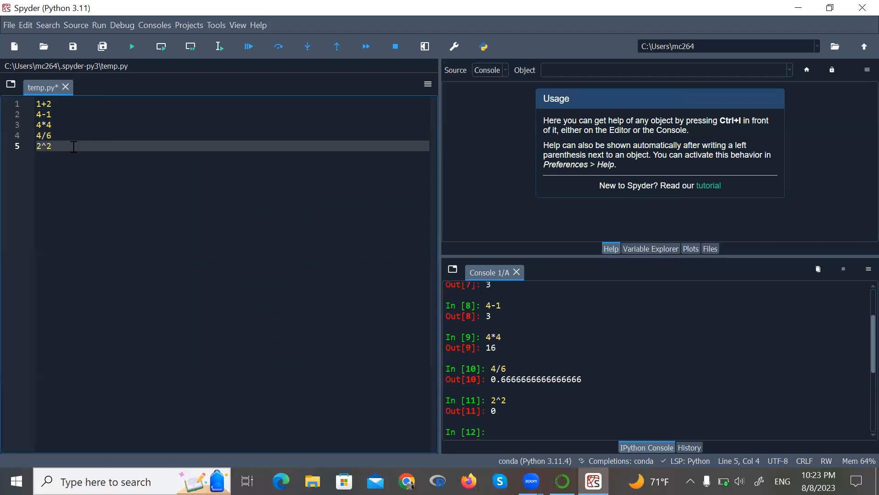
# - Try to replace the caret in 2^2 with the ** power operator
pyautogui.click(47, 142)
pyautogui.press('BackSpace')
pyautogui.write('**')
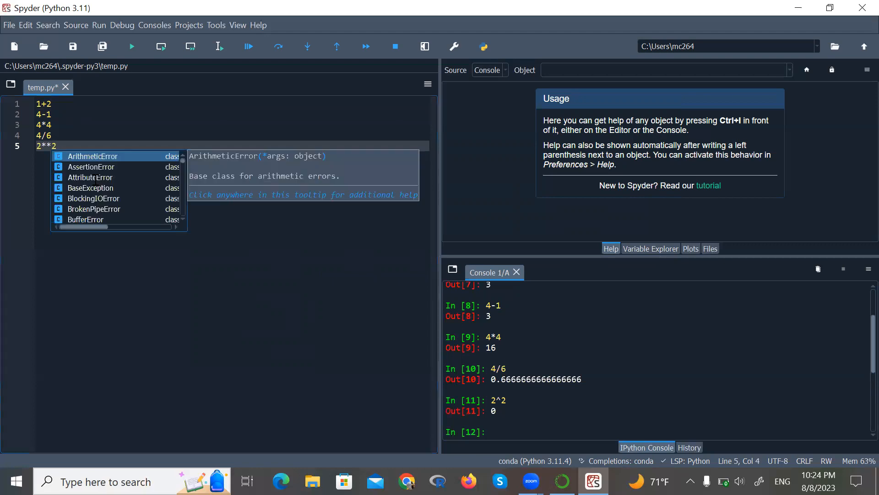
pyautogui.press('Return')
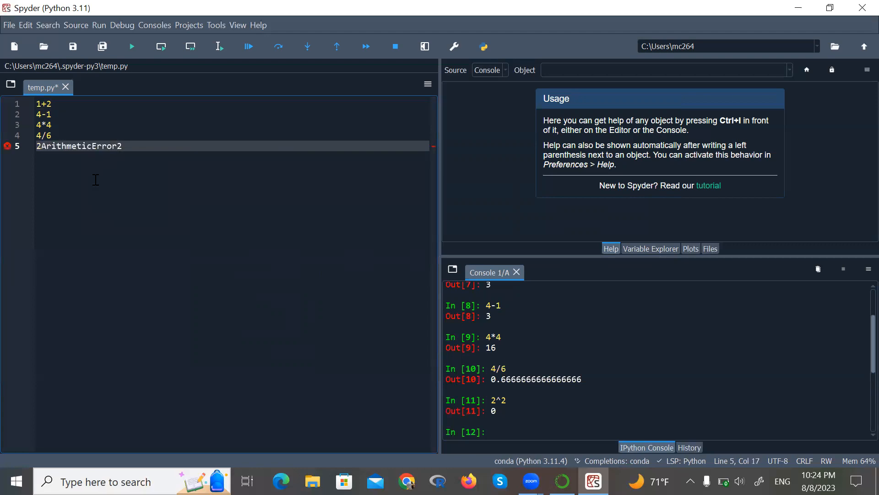
pyautogui.press('BackSpace')
pyautogui.press('BackSpace')
pyautogui.press('BackSpace')
pyautogui.press('BackSpace')
pyautogui.press('BackSpace')
pyautogui.press('BackSpace')
pyautogui.press('BackSpace')
pyautogui.press('BackSpace')
pyautogui.press('BackSpace')
pyautogui.press('BackSpace')
pyautogui.press('BackSpace')
pyautogui.press('BackSpace')
pyautogui.press('BackSpace')
pyautogui.press('BackSpace')
pyautogui.press('BackSpace')
pyautogui.write('**')
pyautogui.press('Return')
pyautogui.press('BackSpace')
pyautogui.press('BackSpace')
pyautogui.press('BackSpace')
pyautogui.press('BackSpace')
pyautogui.press('BackSpace')
pyautogui.press('BackSpace')
pyautogui.press('BackSpace')
pyautogui.press('BackSpace')
pyautogui.press('BackSpace')
pyautogui.press('BackSpace')
pyautogui.press('BackSpace')
pyautogui.press('BackSpace')
pyautogui.press('BackSpace')
pyautogui.press('BackSpace')
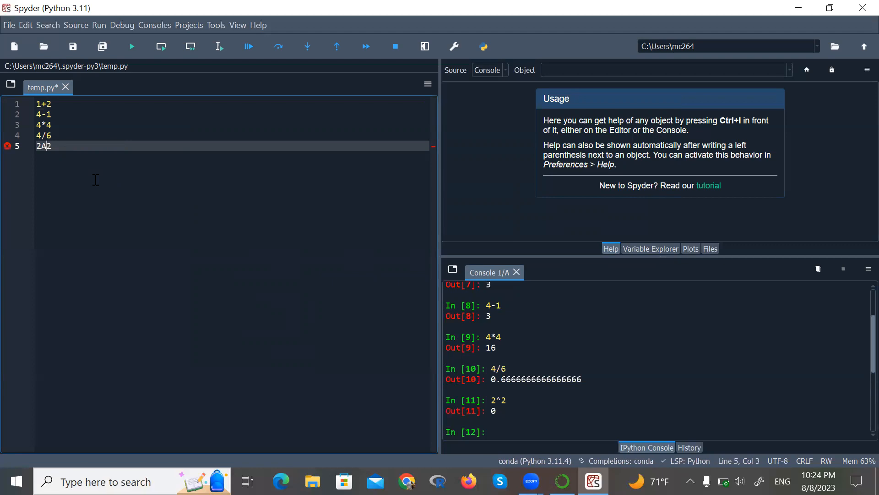
# - Change line 5 to 2^(2) and run it
pyautogui.press('BackSpace')
pyautogui.write('^(')
pyautogui.press('Right')
pyautogui.write(')')
pyautogui.press('F9')
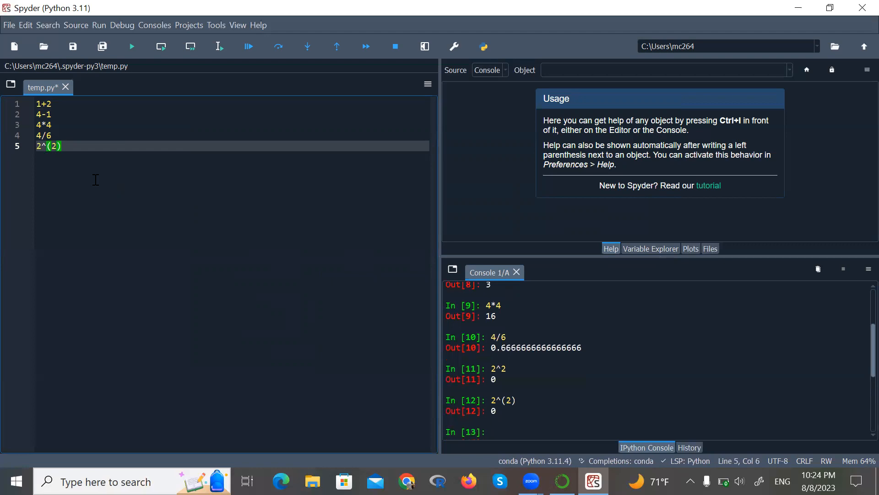
# - Rewrite line 5 as 2**(2) and run it
pyautogui.press('Left')
pyautogui.press('Left')
pyautogui.press('Left')
pyautogui.press('BackSpace')
pyautogui.click(75, 146)
pyautogui.press('BackSpace')
pyautogui.press('BackSpace')
pyautogui.press('BackSpace')
pyautogui.write('*(2)')
pyautogui.press('F9')
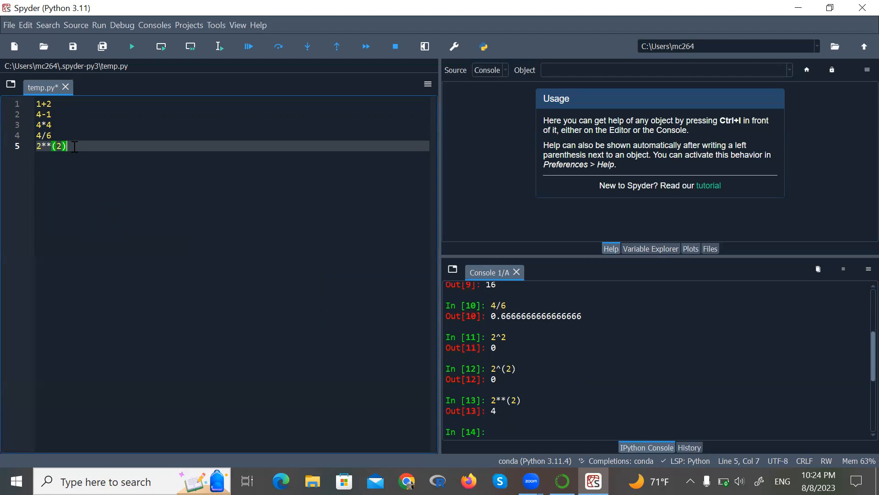
# - Add 9**(2) on a new line and run it
pyautogui.press('Return')
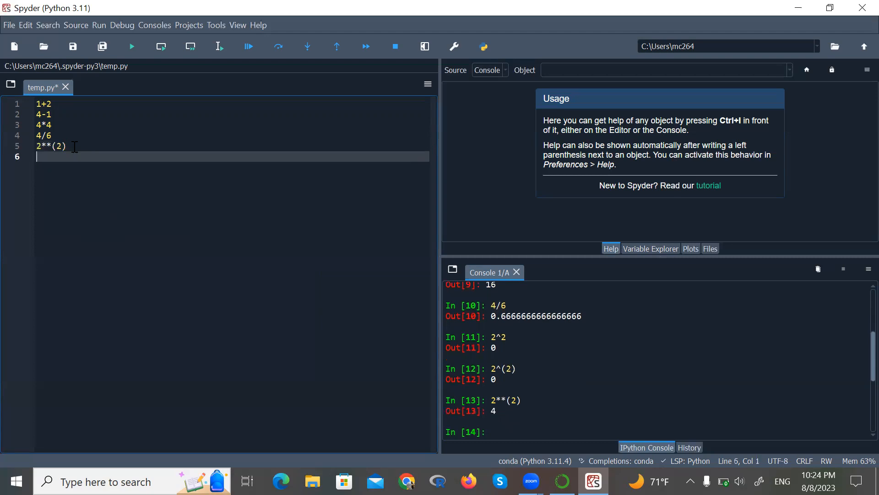
pyautogui.write('9**(2')
pyautogui.press('F9')
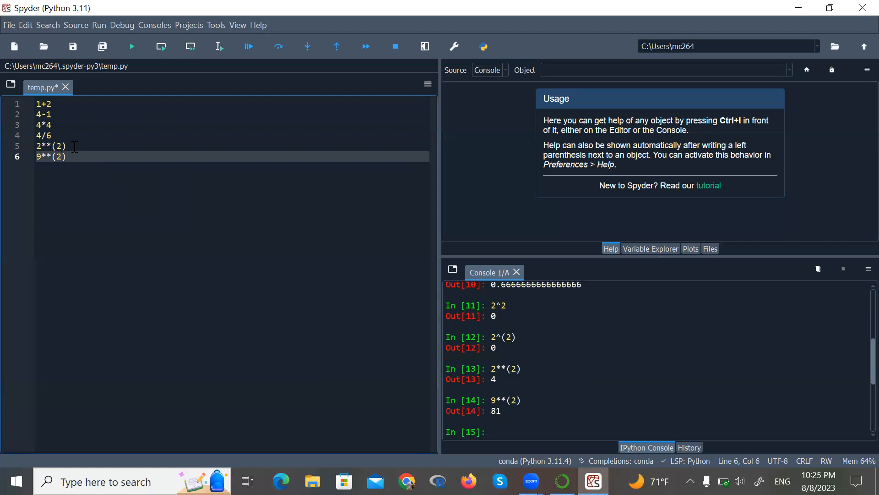
# - Add log(10) on a new line and run it
pyautogui.press('Right')
pyautogui.press('Return')
pyautogui.write('log(10')
pyautogui.press('F9')
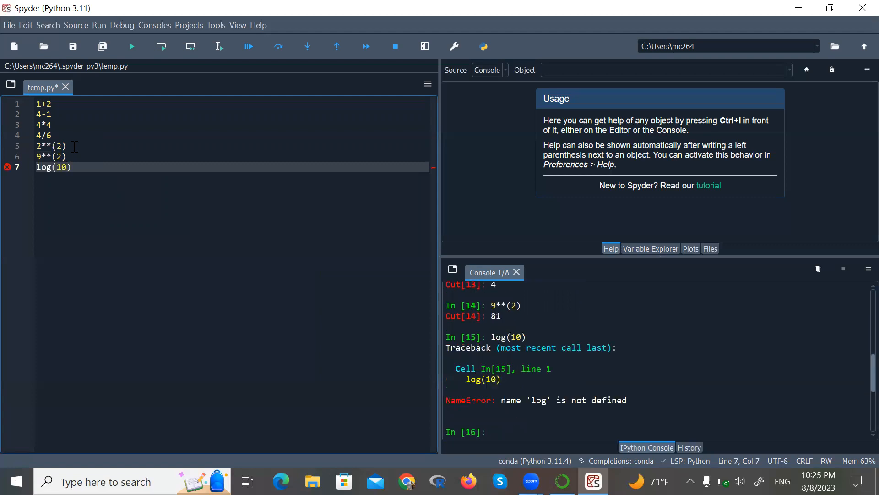
# - Select all seven lines in the editor and delete them
pyautogui.click(80, 164)
pyautogui.hotkey('shift', 'Up')
pyautogui.hotkey('shift', 'Up')
pyautogui.hotkey('shift', 'Up')
pyautogui.hotkey('shift', 'Up')
pyautogui.hotkey('shift', 'Up')
pyautogui.hotkey('shift', 'Up')
pyautogui.hotkey('shift', 'Home')
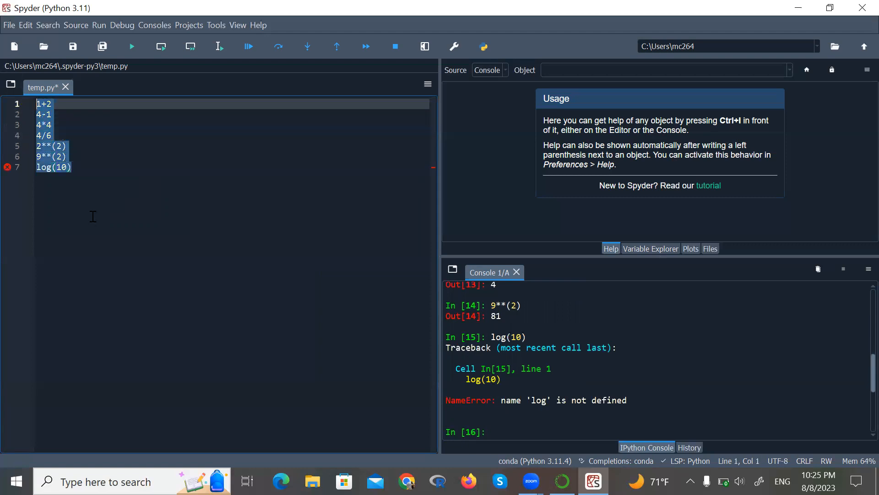
pyautogui.press('Delete')
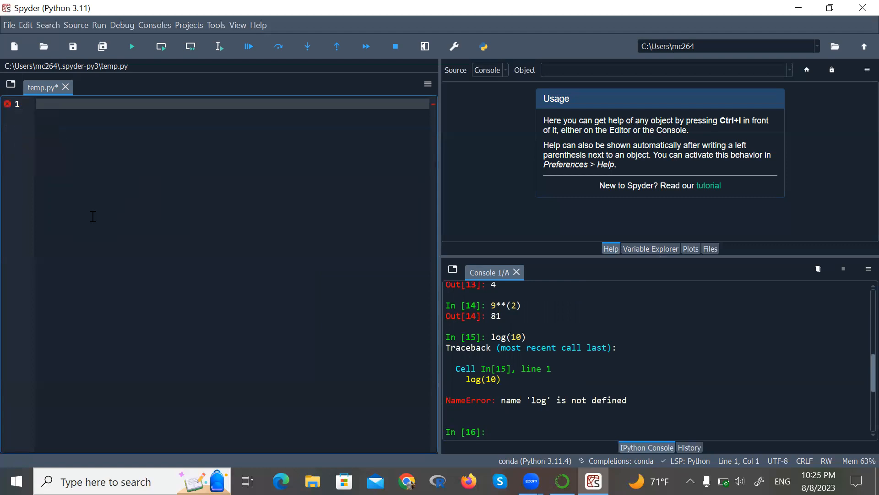